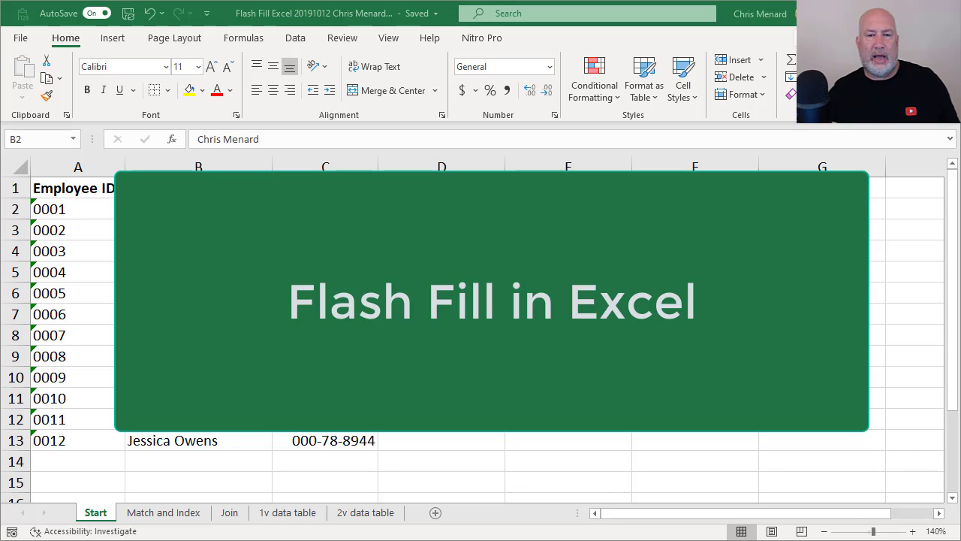
Insert an empty column before the SSN column and select the twelve full names.
{"action": "left_click", "coordinate": [198, 209]}
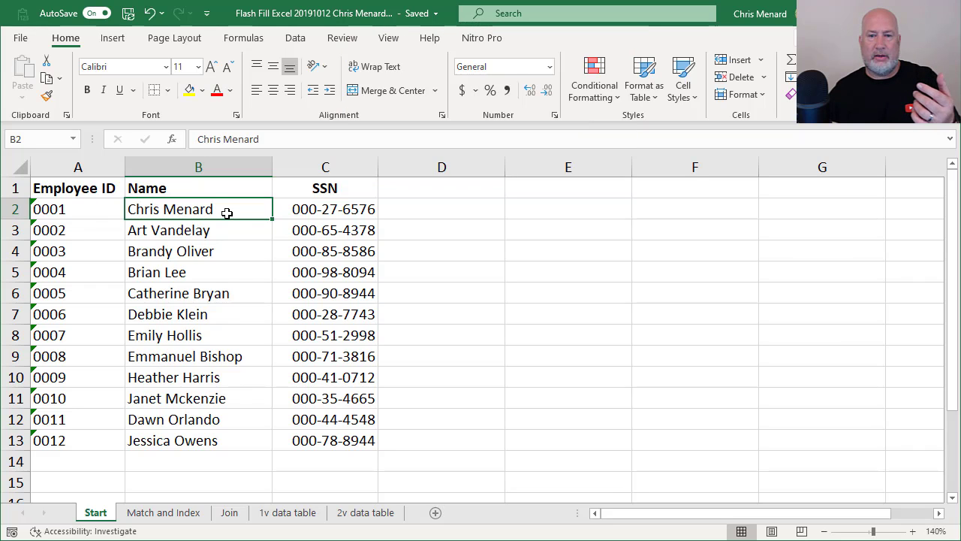
{"action": "left_click", "coordinate": [315, 167]}
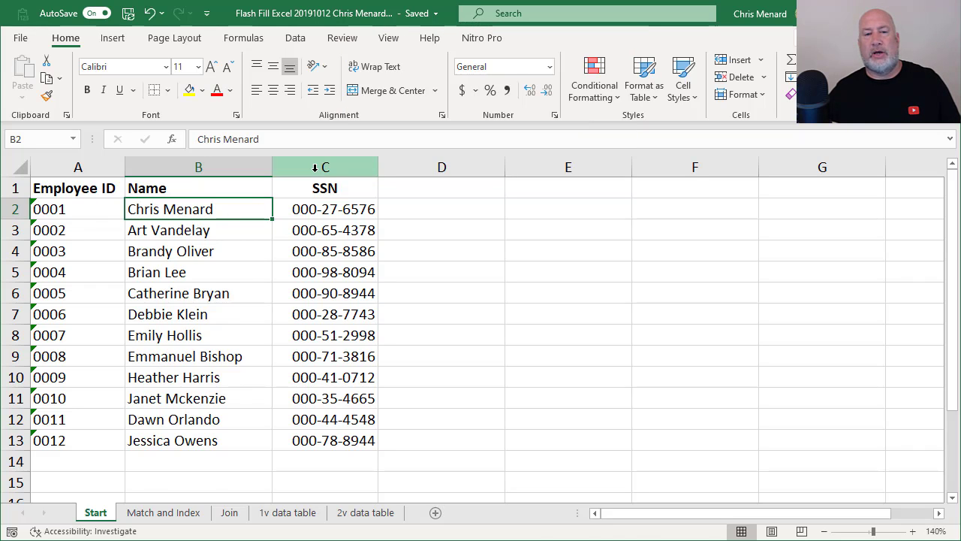
{"action": "right_click", "coordinate": [315, 167]}
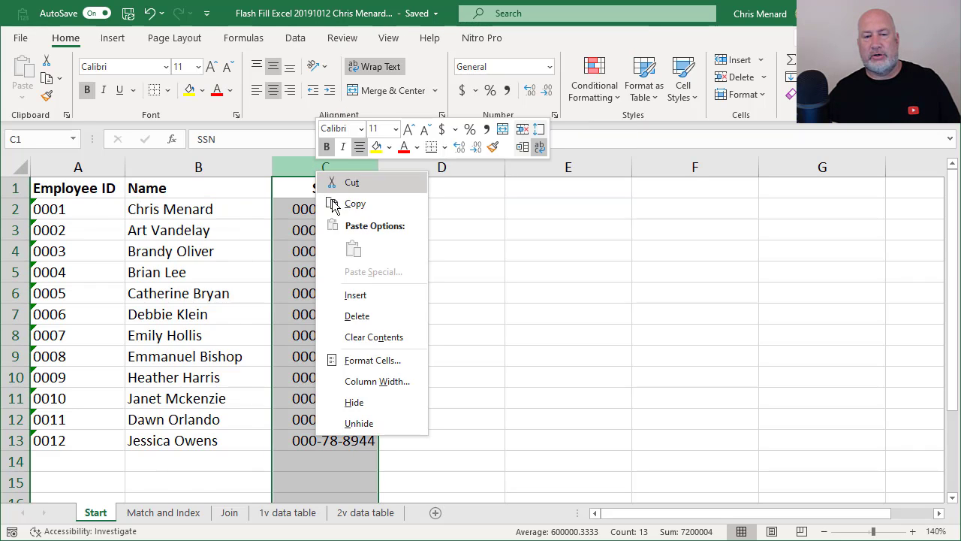
{"action": "left_click", "coordinate": [358, 295]}
{"action": "left_click_drag", "start_coordinate": [251, 216], "coordinate": [226, 437]}
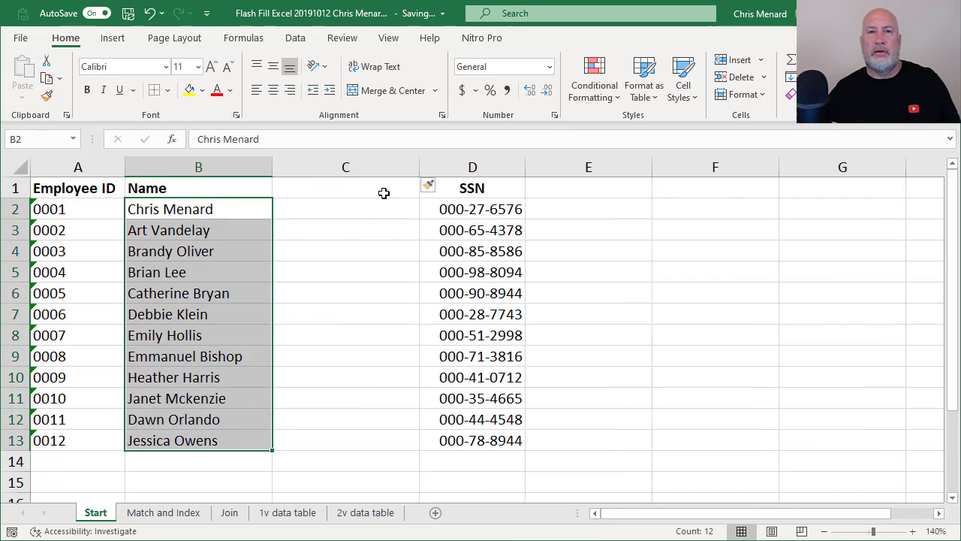
Split the names at spaces with Text to Columns, then undo the split and the inserted column.
{"action": "left_click", "coordinate": [297, 45]}
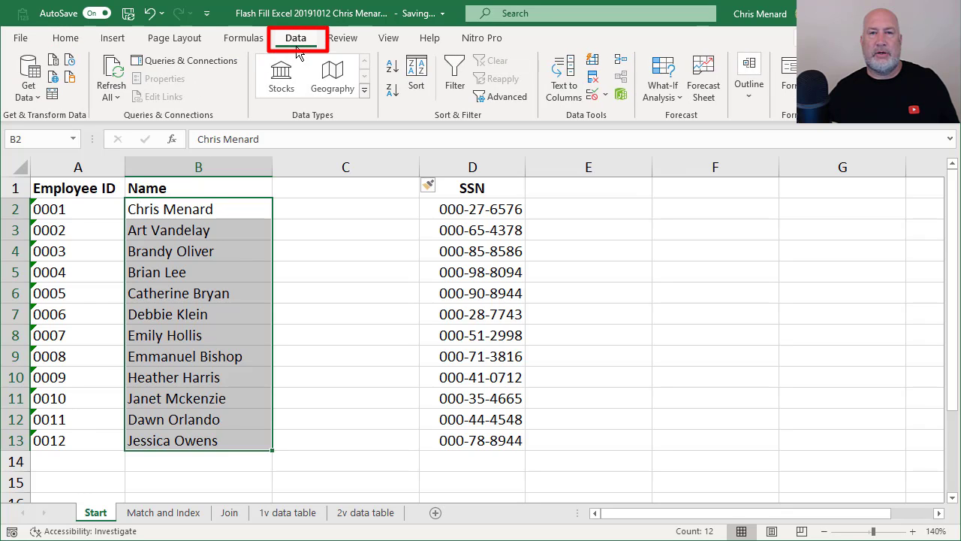
{"action": "left_click", "coordinate": [577, 89]}
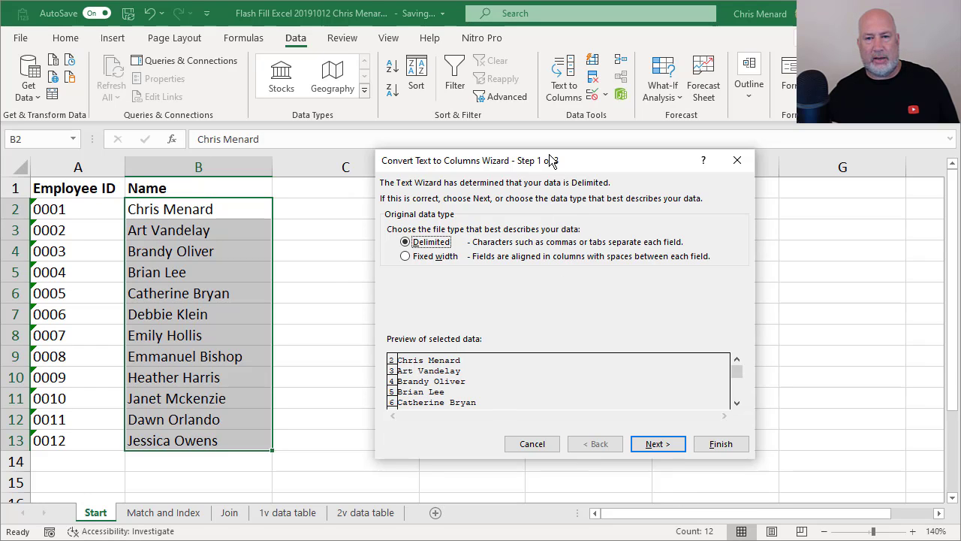
{"action": "left_click", "coordinate": [650, 445]}
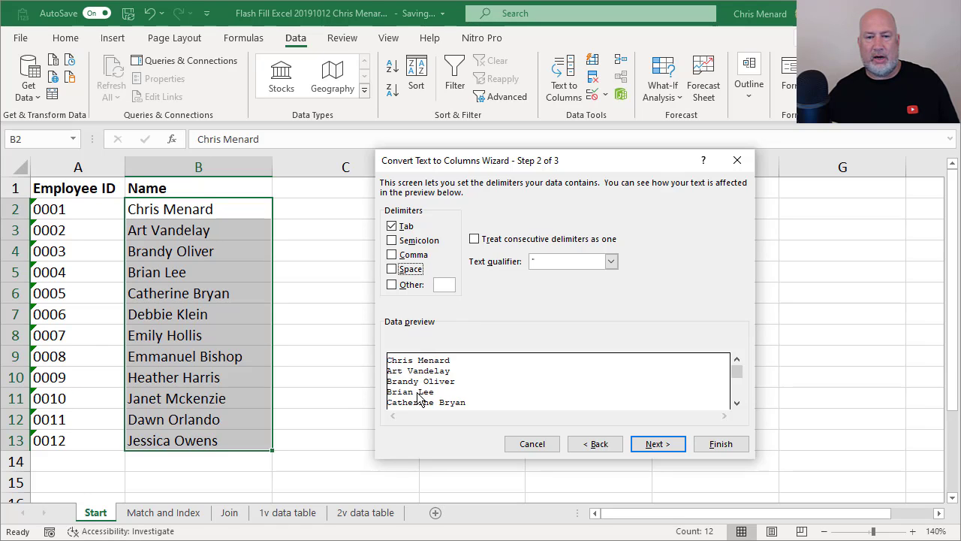
{"action": "left_click", "coordinate": [407, 271]}
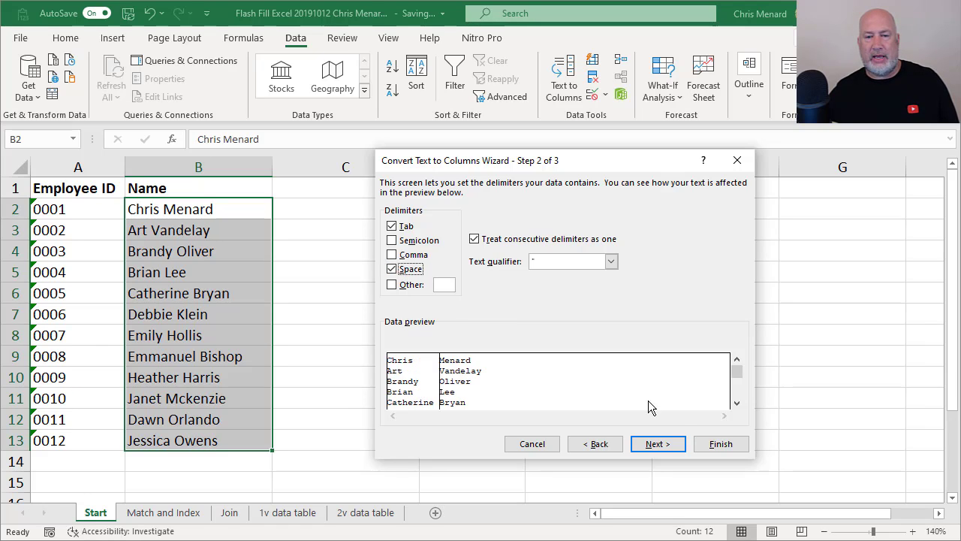
{"action": "left_click", "coordinate": [717, 449]}
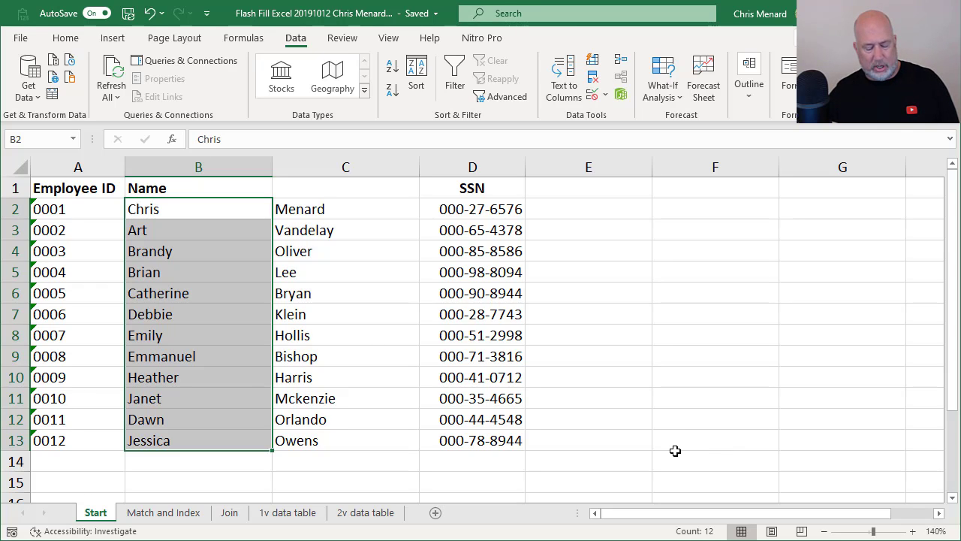
{"action": "key", "text": "ctrl+z"}
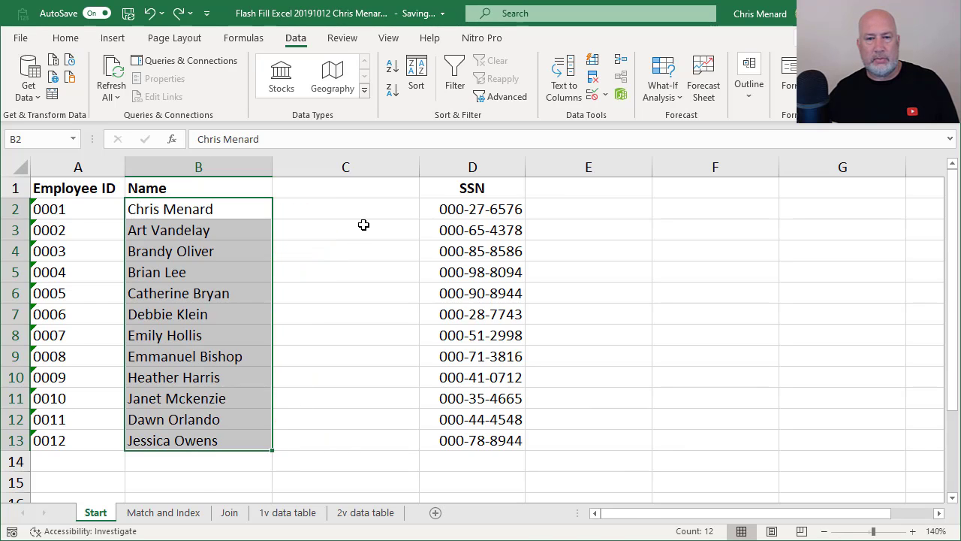
{"action": "key", "text": "ctrl+z"}
Enter the headings 'First Name' in D1 and 'Last Name' in E1.
{"action": "left_click", "coordinate": [425, 196]}
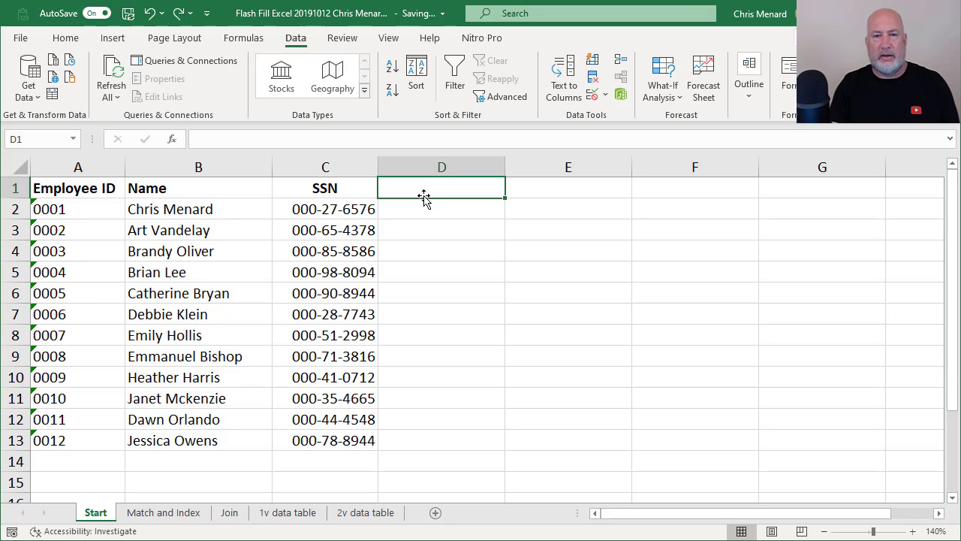
{"action": "type", "text": "First Name"}
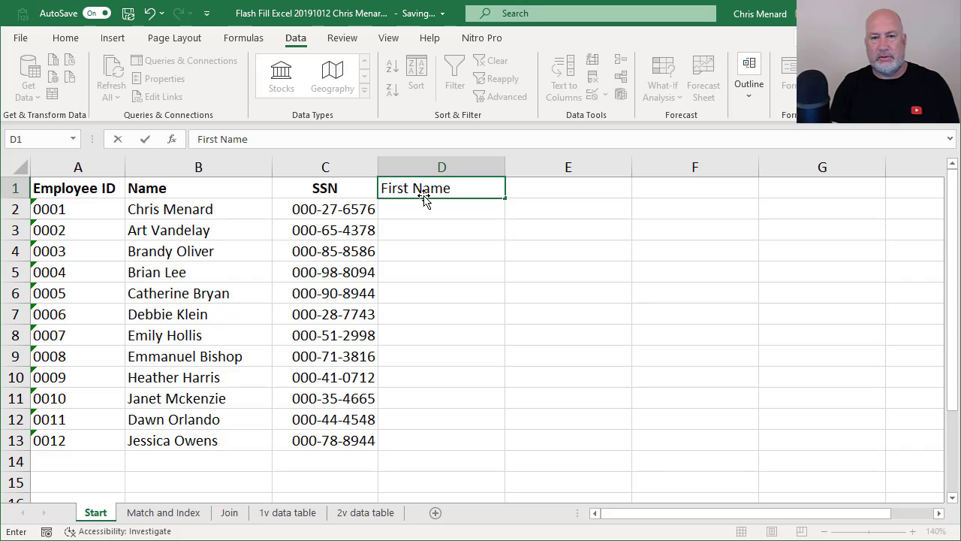
{"action": "key", "text": "Tab"}
{"action": "type", "text": "Last Names"}
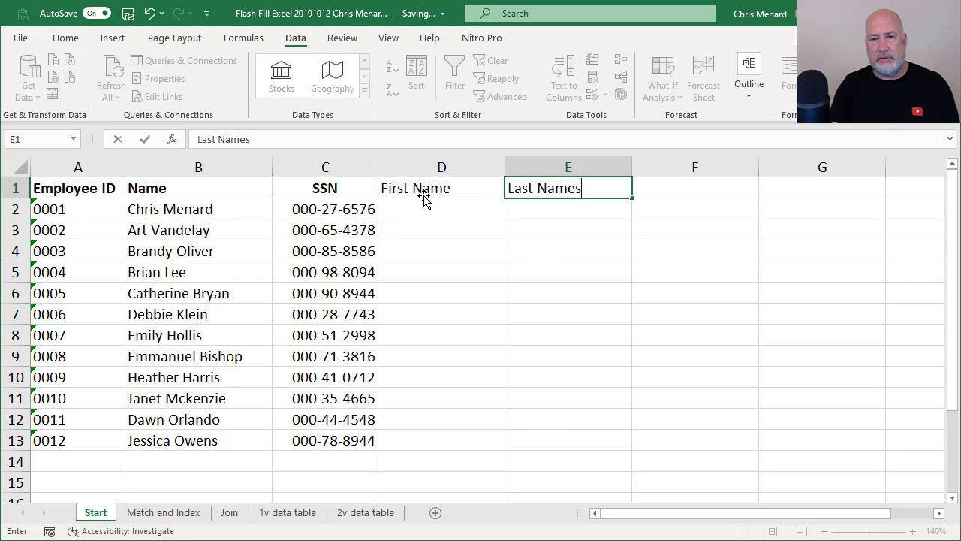
{"action": "key", "text": "BackSpace"}
{"action": "key", "text": "Return"}
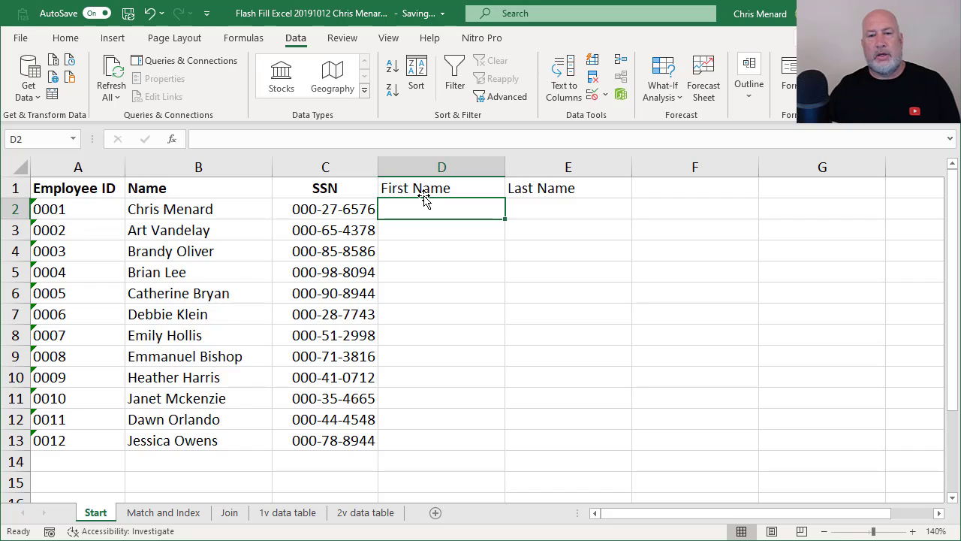
Make the D1:E1 headings bold.
{"action": "left_click", "coordinate": [444, 184]}
{"action": "key", "text": "shift+Right"}
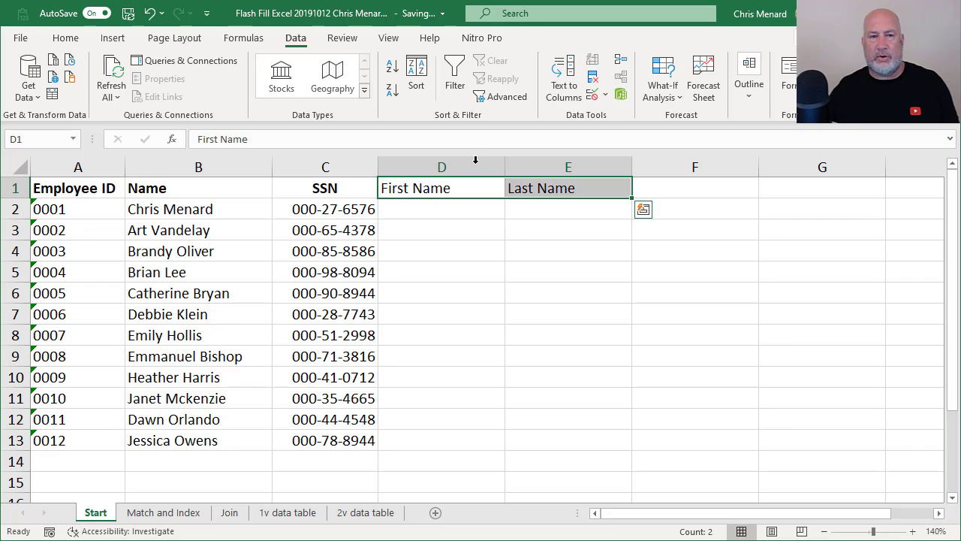
{"action": "left_click", "coordinate": [67, 39]}
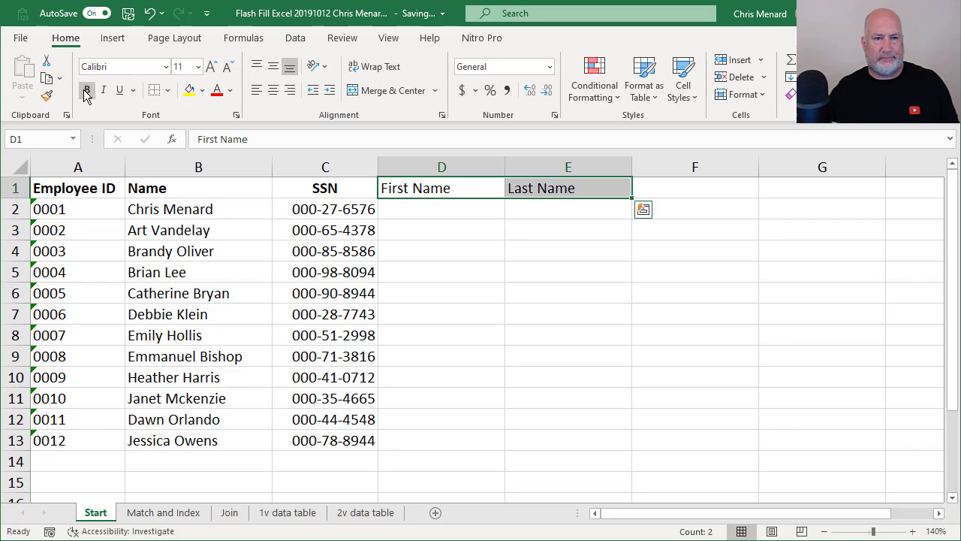
{"action": "left_click", "coordinate": [87, 90]}
{"action": "left_click", "coordinate": [424, 210]}
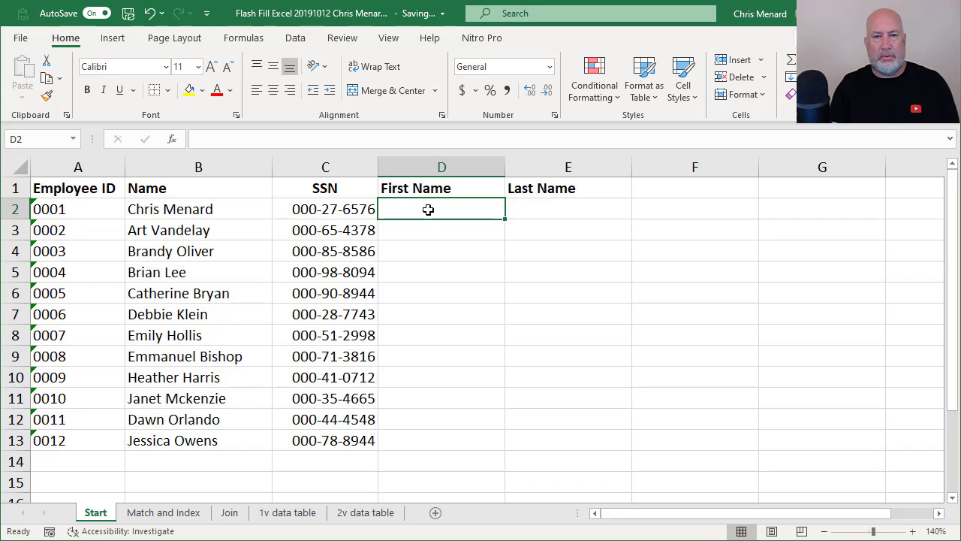
Enter Chris and Art as examples in D2:D3, then Flash Fill the remaining first names with Ctrl+E.
{"action": "key", "text": "Return"}
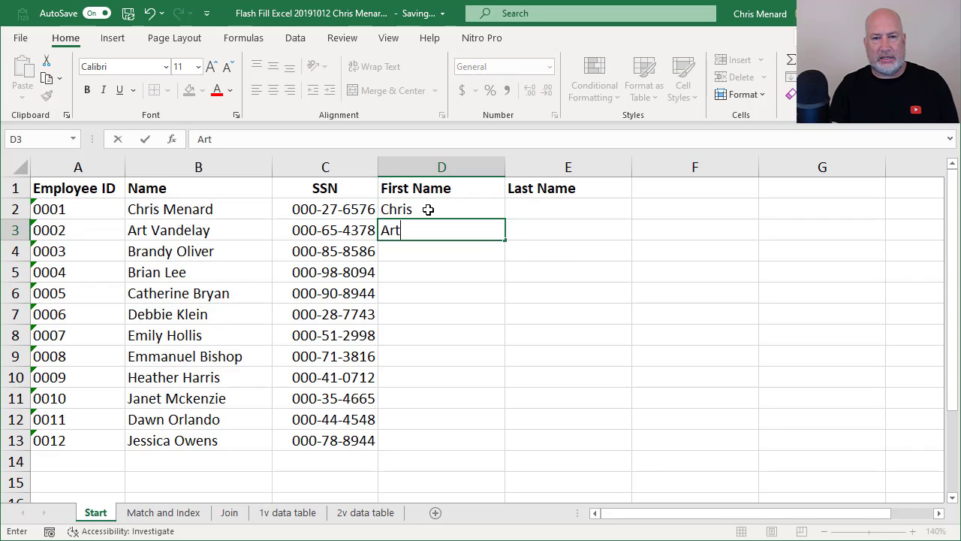
{"action": "key", "text": "Return"}
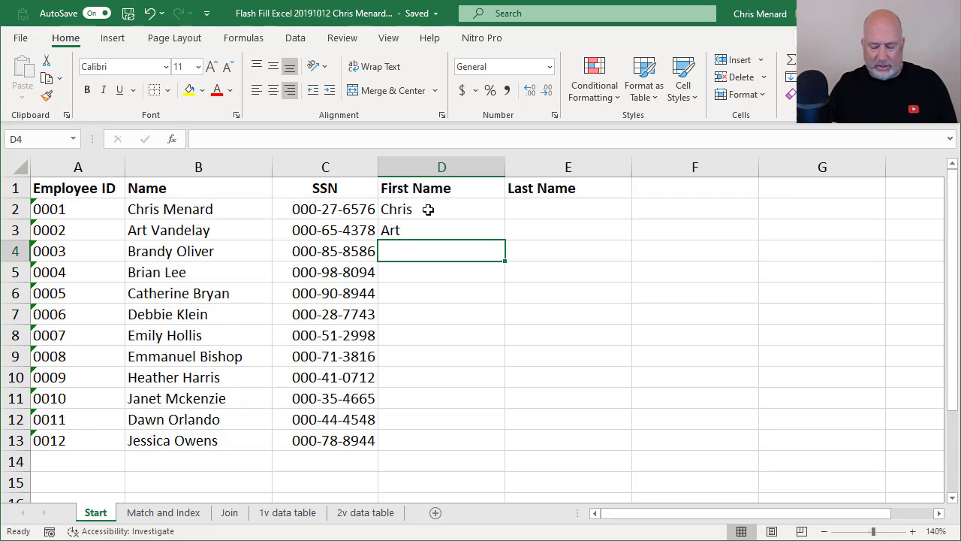
{"action": "key", "text": "ctrl+e"}
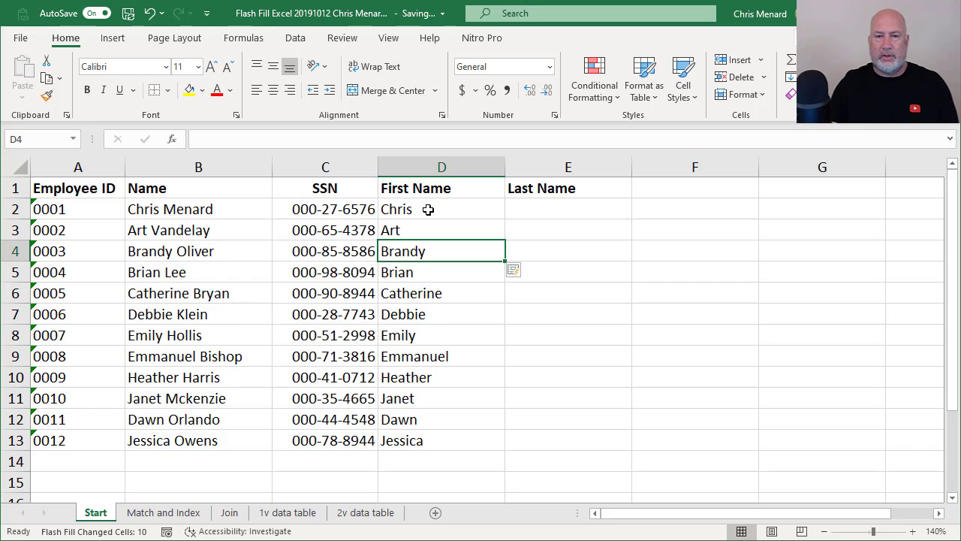
{"action": "key", "text": "Up"}
{"action": "key", "text": "Up"}
{"action": "key", "text": "Right"}
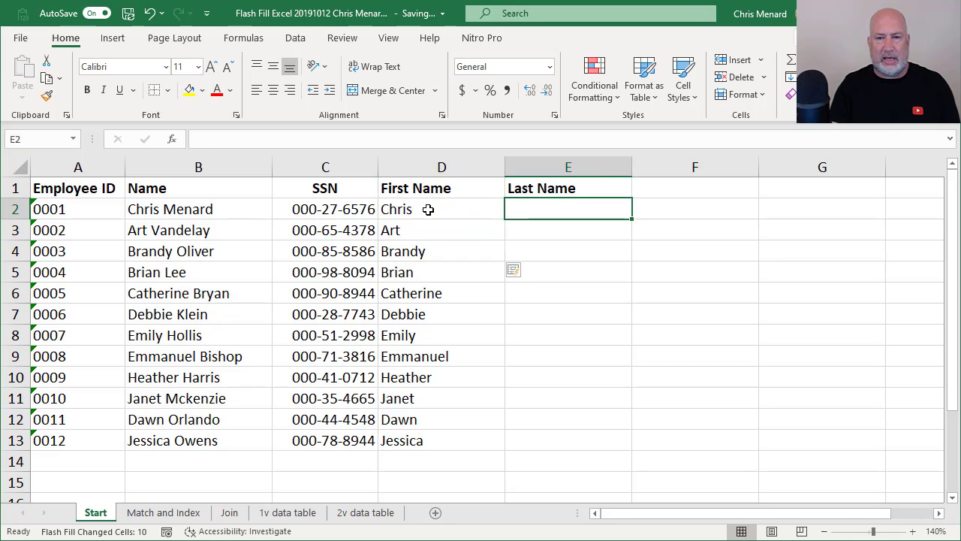
Enter Menard and Vandelay as examples in E2:E3, then Flash Fill the remaining surnames from the Data tab.
{"action": "type", "text": "Menard"}
{"action": "key", "text": "Return"}
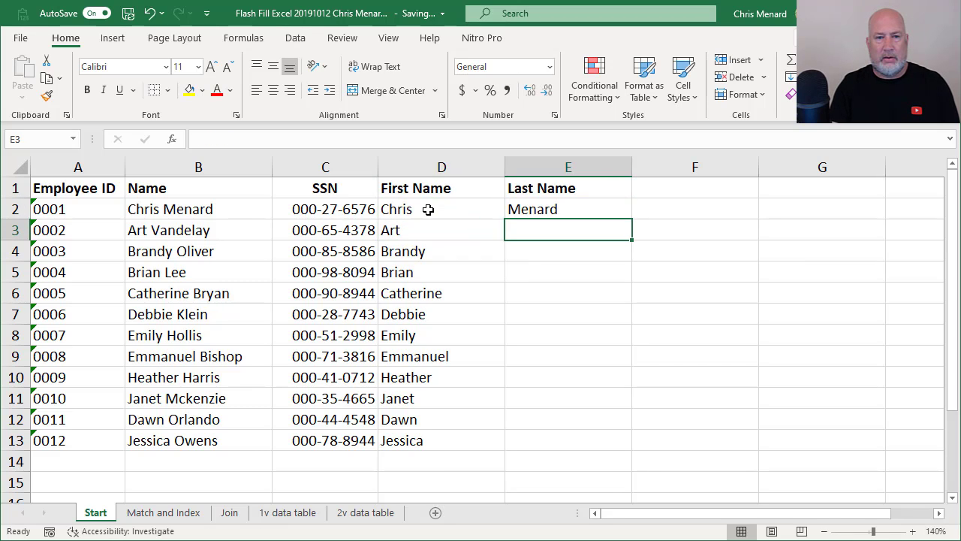
{"action": "type", "text": "Vandel"}
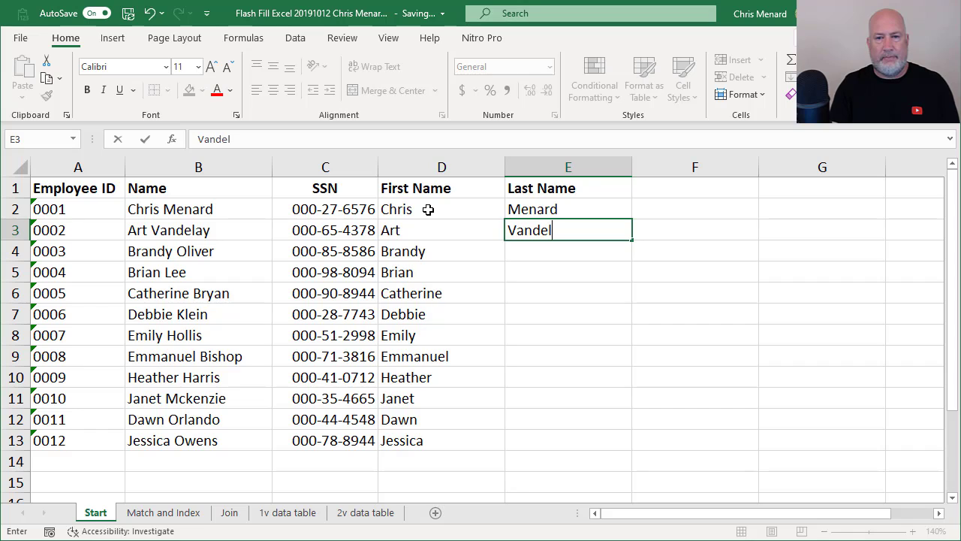
{"action": "type", "text": "ey"}
{"action": "key", "text": "BackSpace"}
{"action": "key", "text": "BackSpace"}
{"action": "type", "text": "ay"}
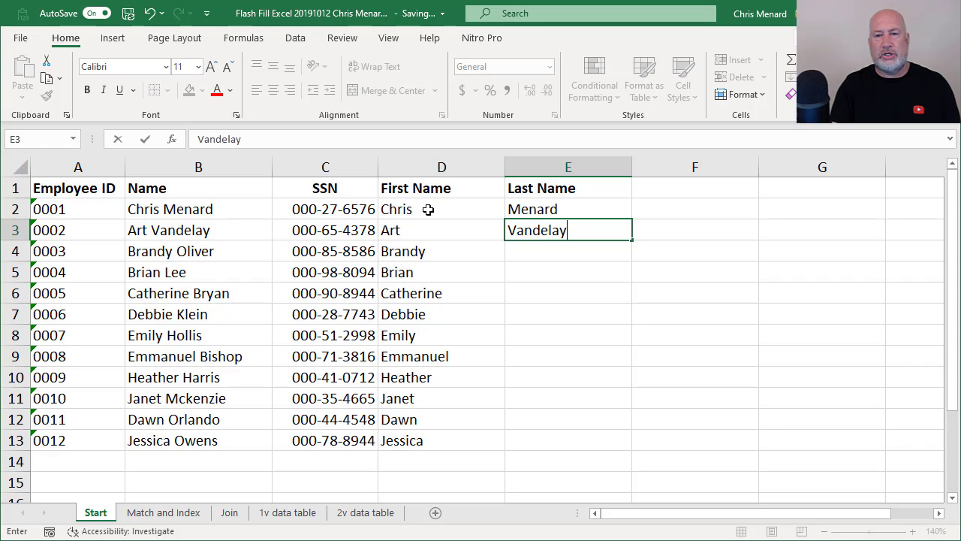
{"action": "key", "text": "Return"}
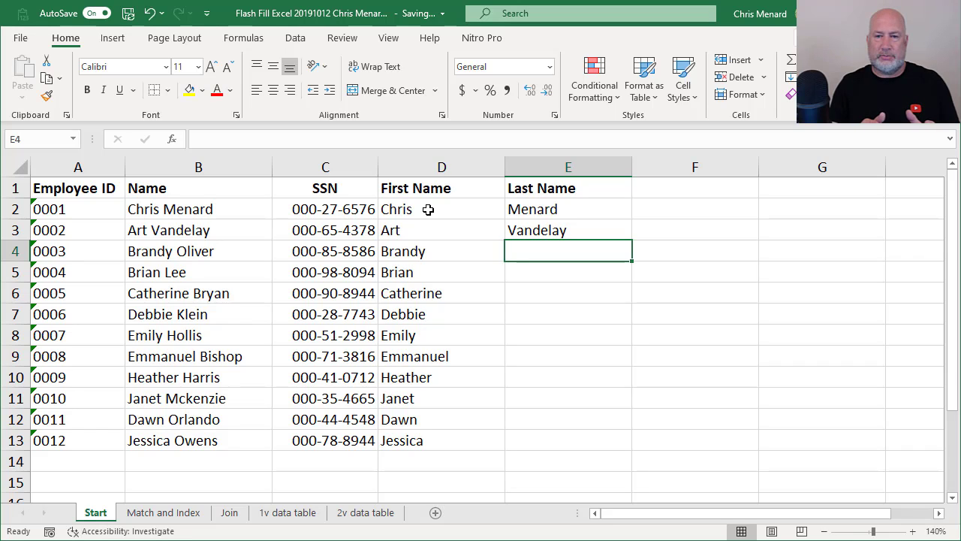
{"action": "left_click", "coordinate": [301, 42]}
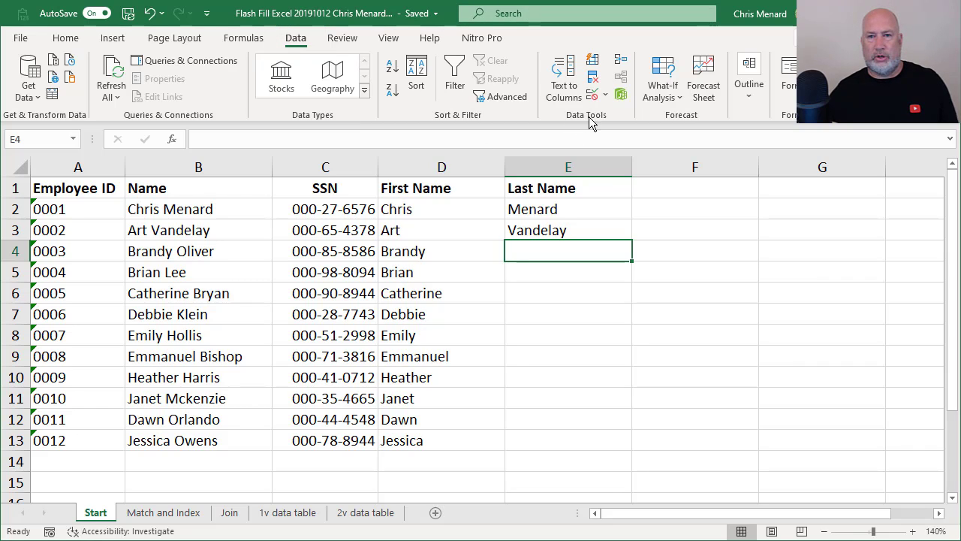
{"action": "left_click", "coordinate": [592, 61]}
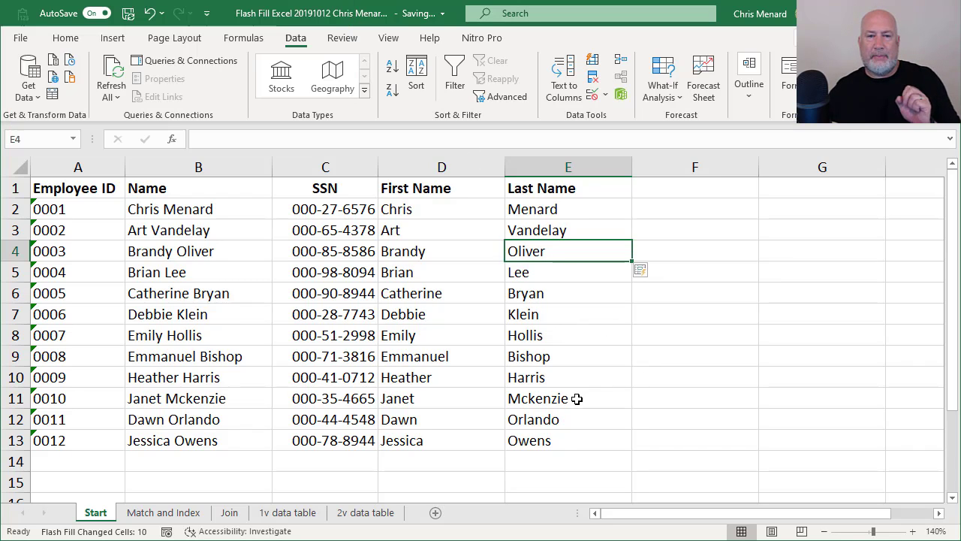
{"action": "left_click", "coordinate": [694, 190]}
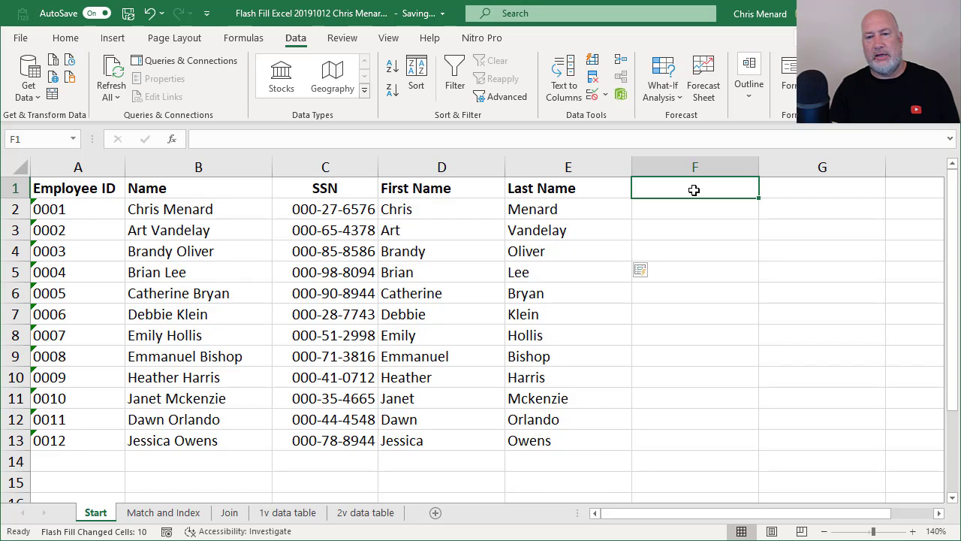
Add the 'Last four digits' heading in F1, try Flash Fill from 6576 and 4378, then undo it.
{"action": "type", "text": "Last four"}
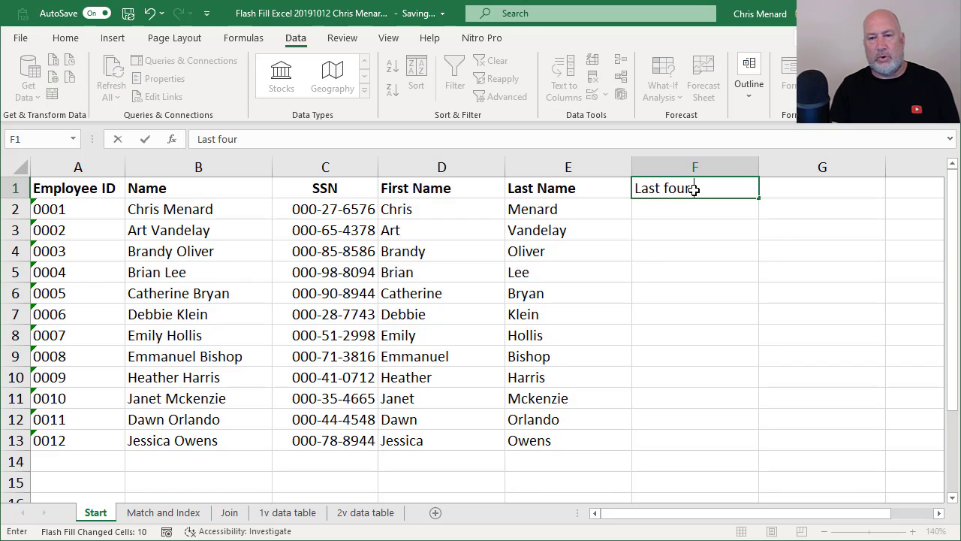
{"action": "type", "text": " digits"}
{"action": "key", "text": "Return"}
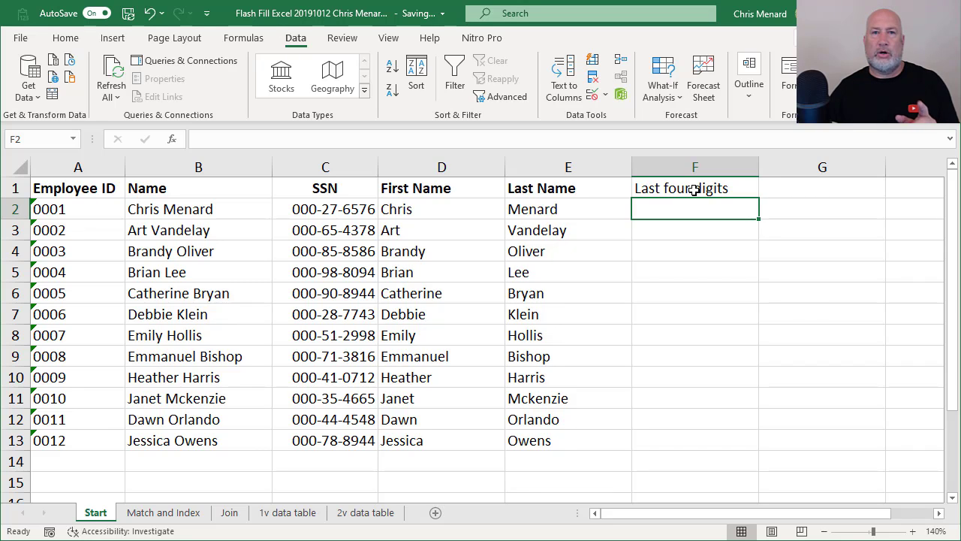
{"action": "type", "text": "65"}
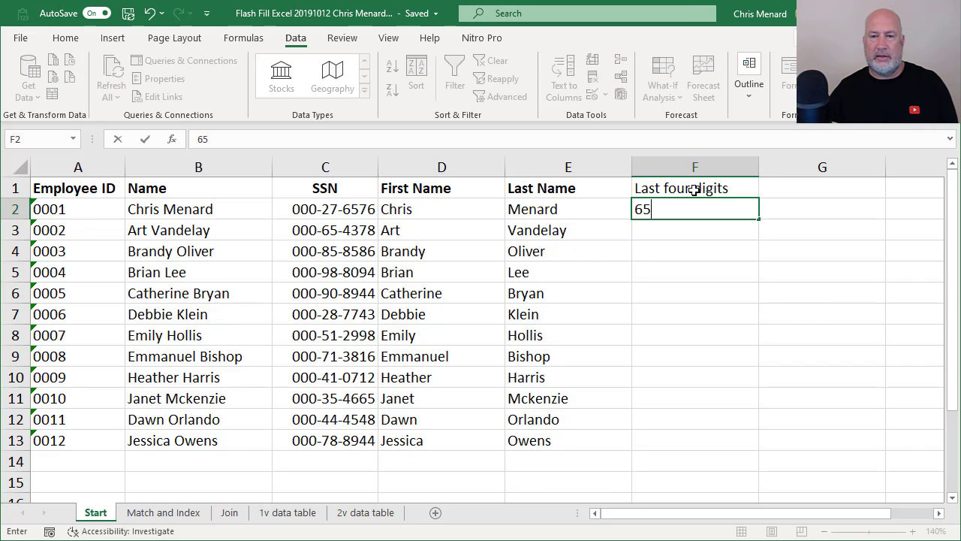
{"action": "type", "text": "76"}
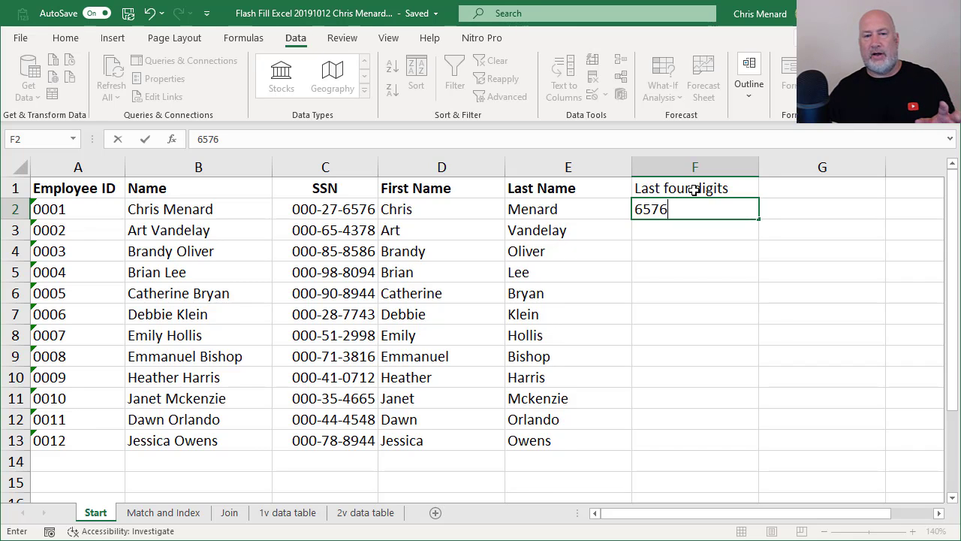
{"action": "key", "text": "Return"}
{"action": "type", "text": "4378"}
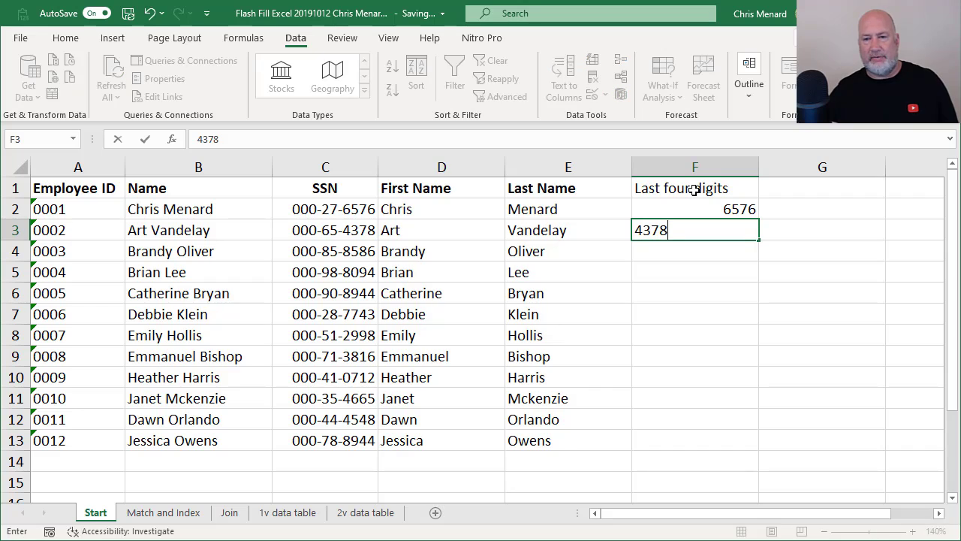
{"action": "key", "text": "Return"}
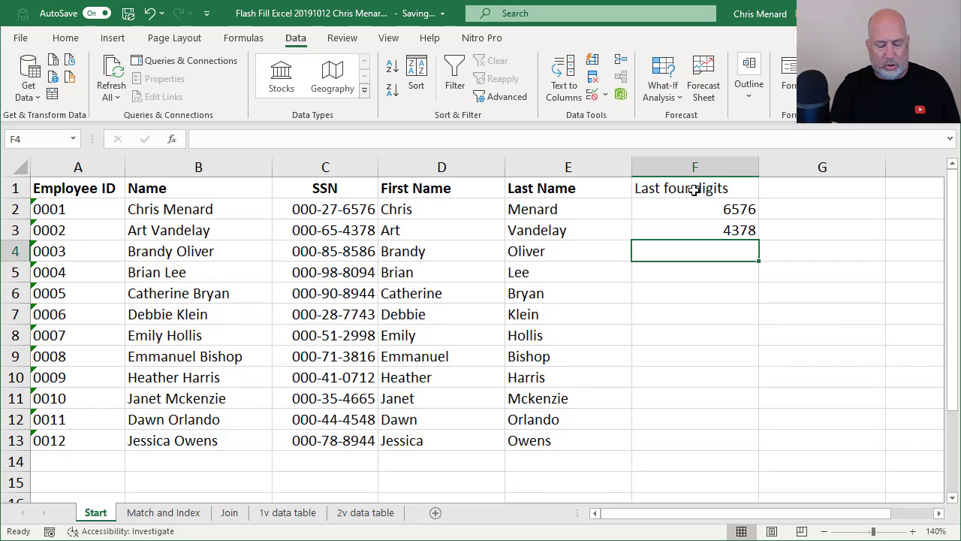
{"action": "key", "text": "ctrl+e"}
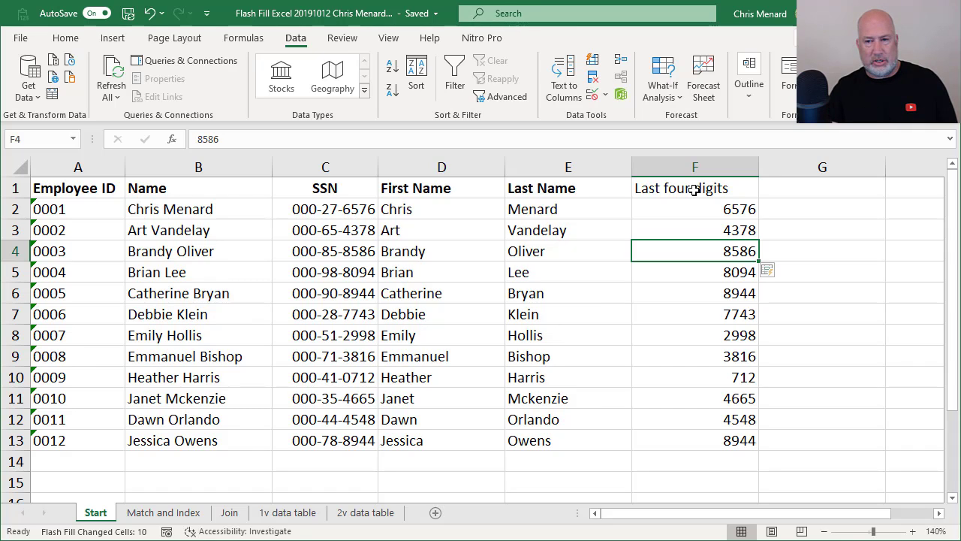
{"action": "key", "text": "ctrl+z"}
{"action": "key", "text": "ctrl+z"}
{"action": "key", "text": "ctrl+z"}
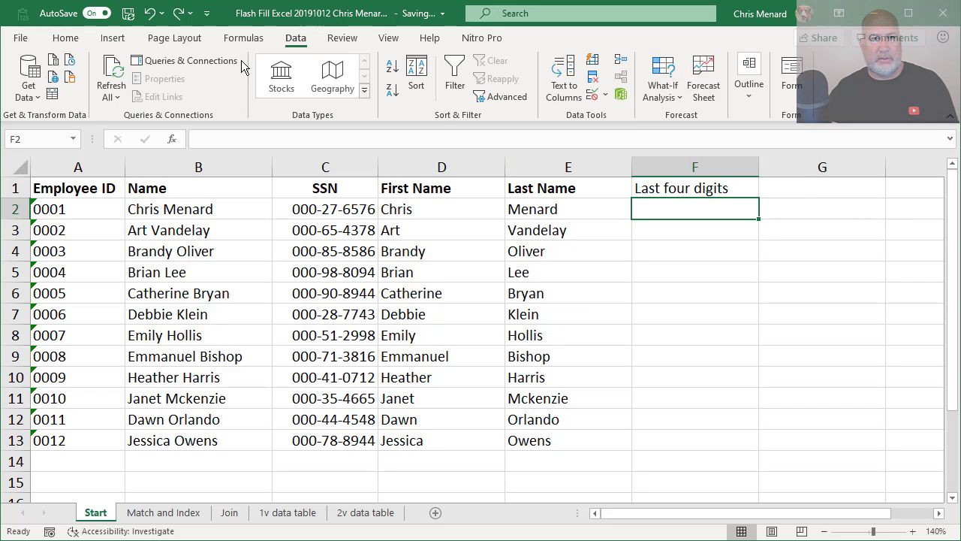
Clear everything from F2:F13 and set its number format to Text.
{"action": "left_click", "coordinate": [66, 38]}
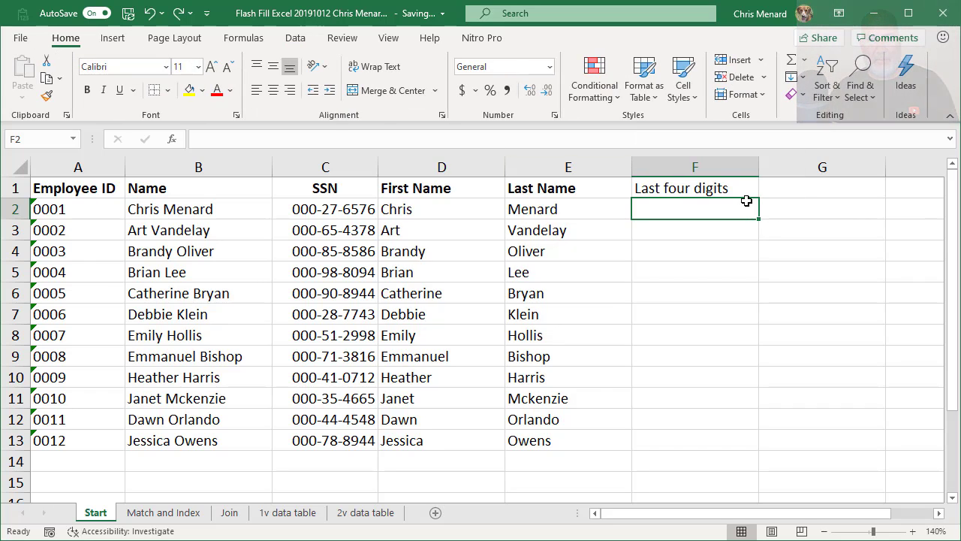
{"action": "left_click_drag", "start_coordinate": [705, 208], "coordinate": [711, 447]}
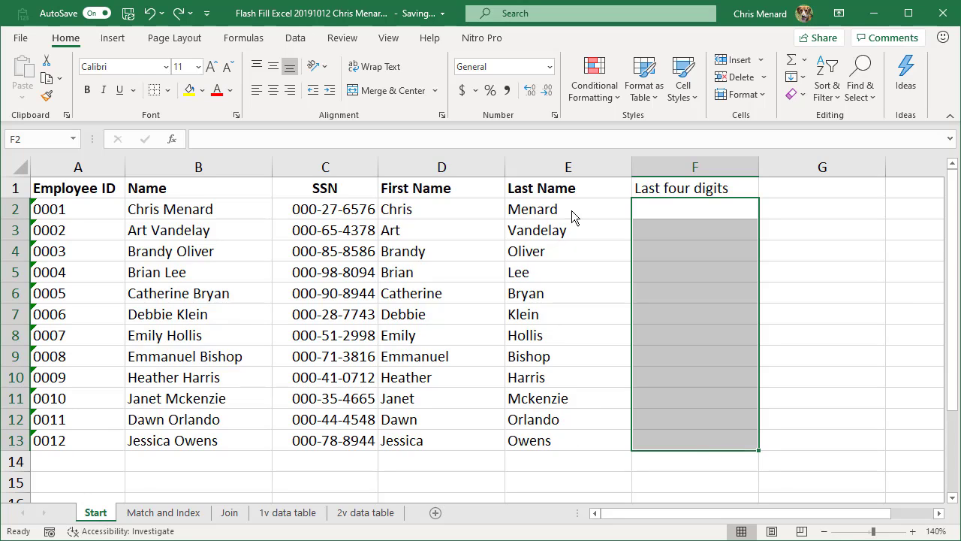
{"action": "left_click", "coordinate": [798, 98]}
{"action": "left_click", "coordinate": [803, 122]}
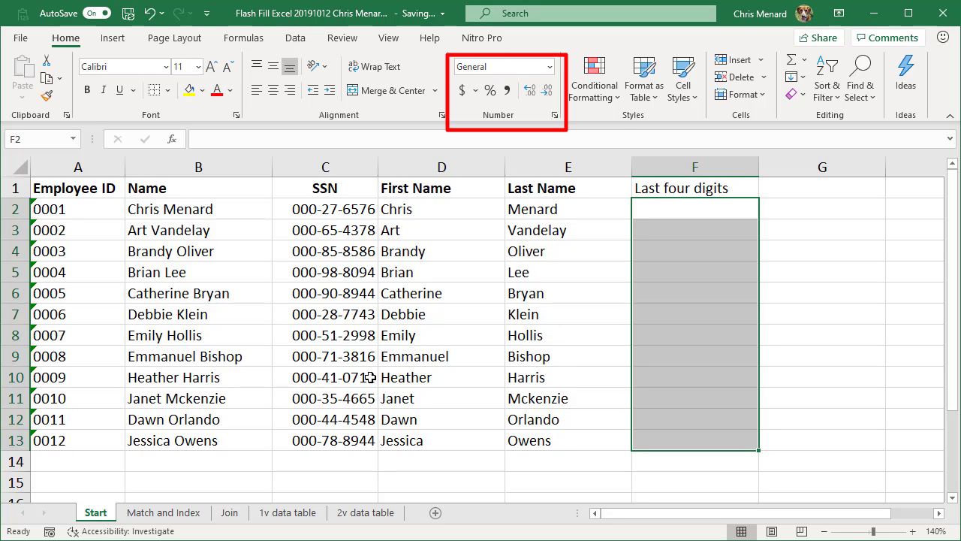
{"action": "left_click", "coordinate": [550, 67]}
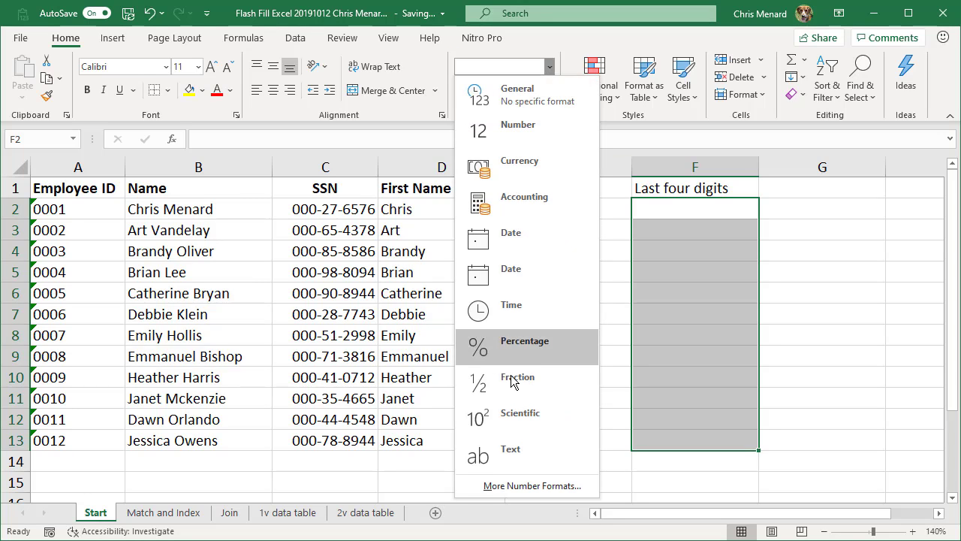
{"action": "left_click", "coordinate": [546, 462]}
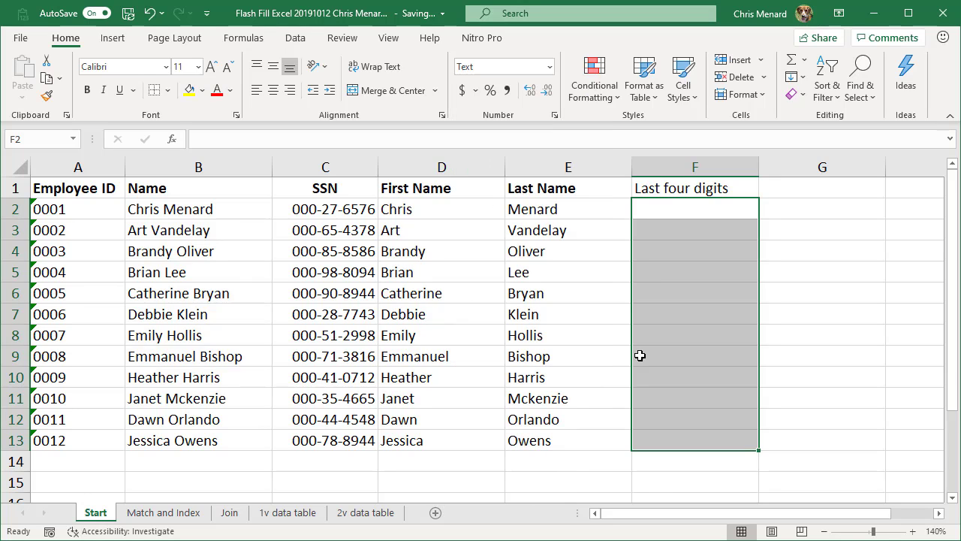
Enter 6576 and 4378 in F2:F3 as text and Flash Fill the remaining SSN endings.
{"action": "left_click", "coordinate": [706, 214]}
{"action": "type", "text": "6576"}
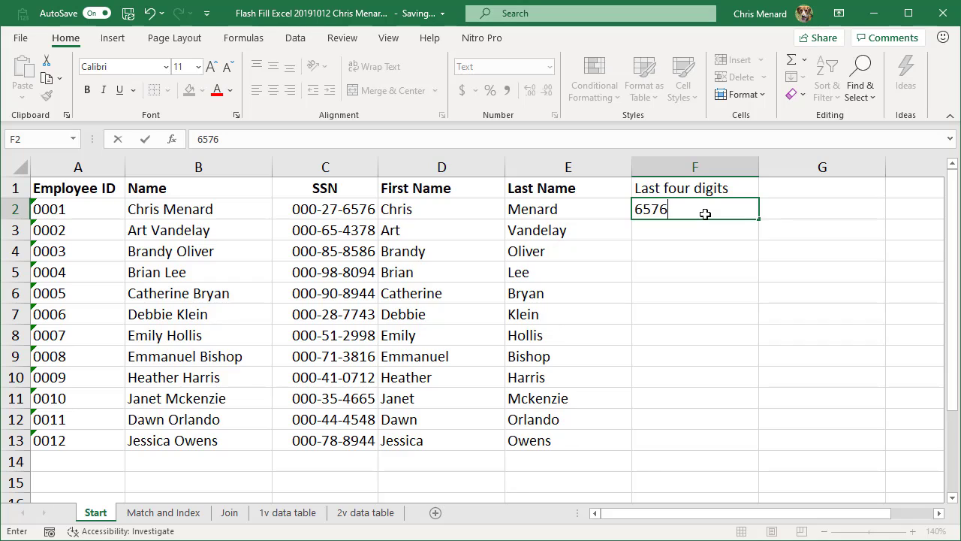
{"action": "key", "text": "Return"}
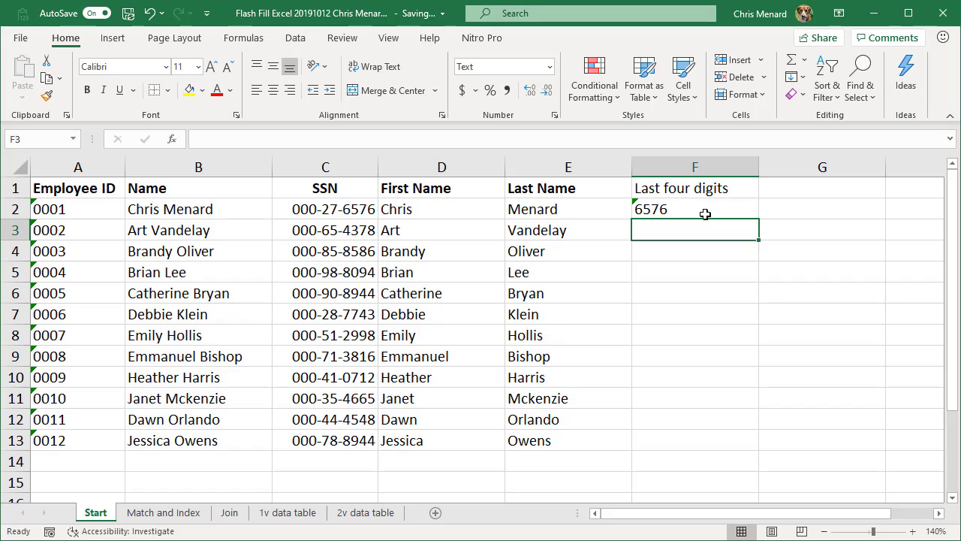
{"action": "type", "text": "4378"}
{"action": "key", "text": "Return"}
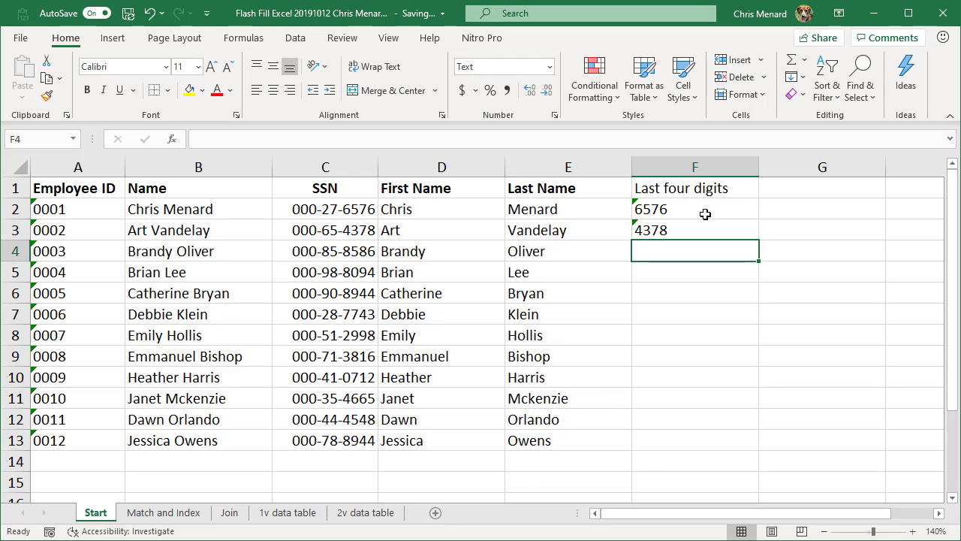
{"action": "key", "text": "ctrl+e"}
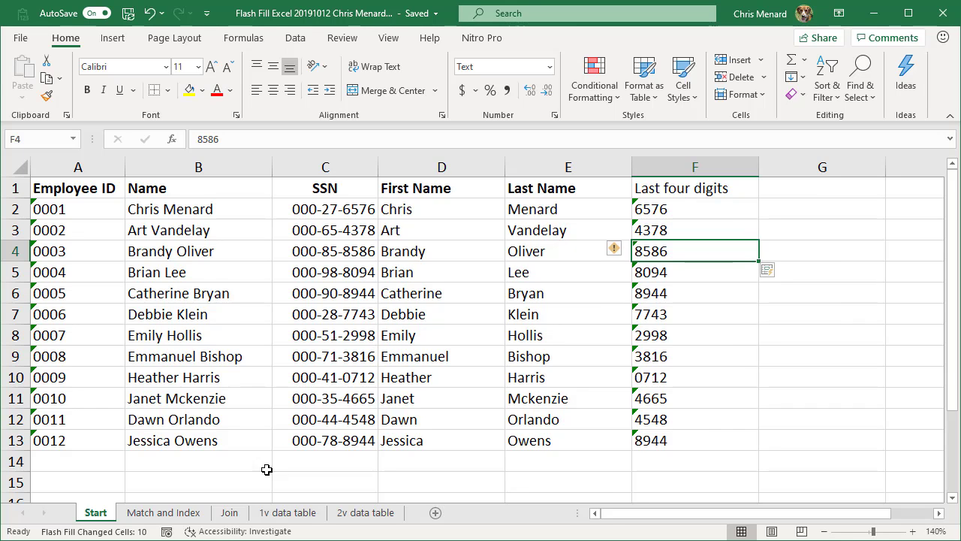
{"action": "left_click", "coordinate": [188, 514]}
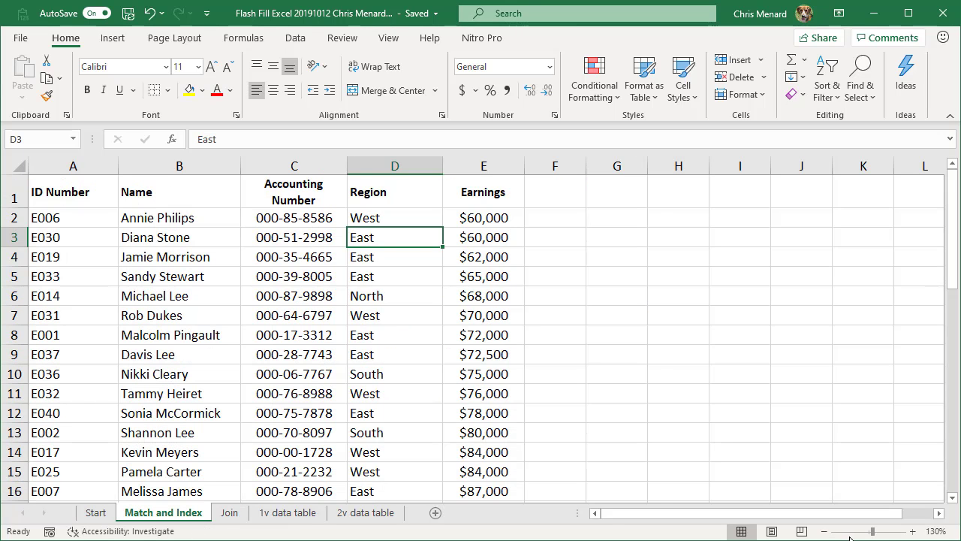
Zoom to 140%, review the first employee's name and region, and widen column F.
{"action": "left_click", "coordinate": [914, 531]}
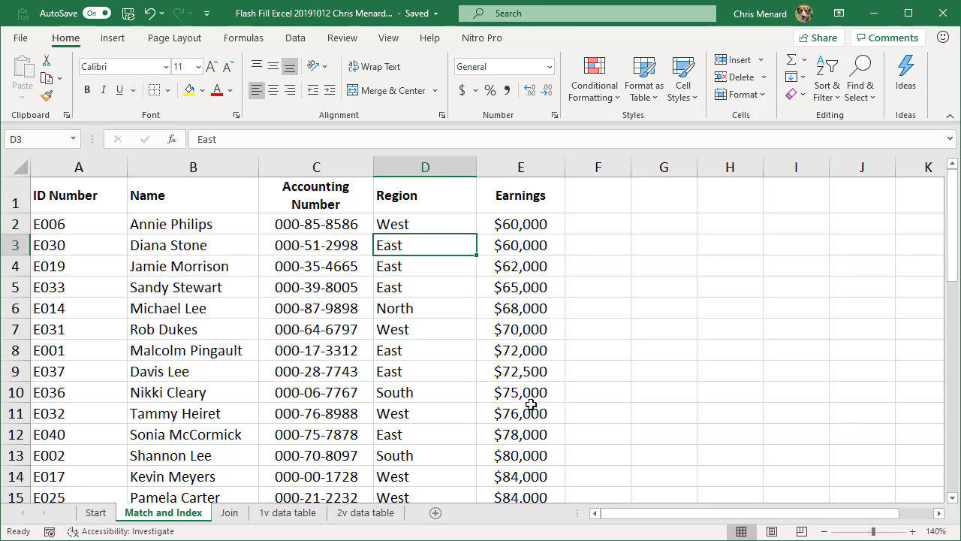
{"action": "left_click", "coordinate": [201, 225]}
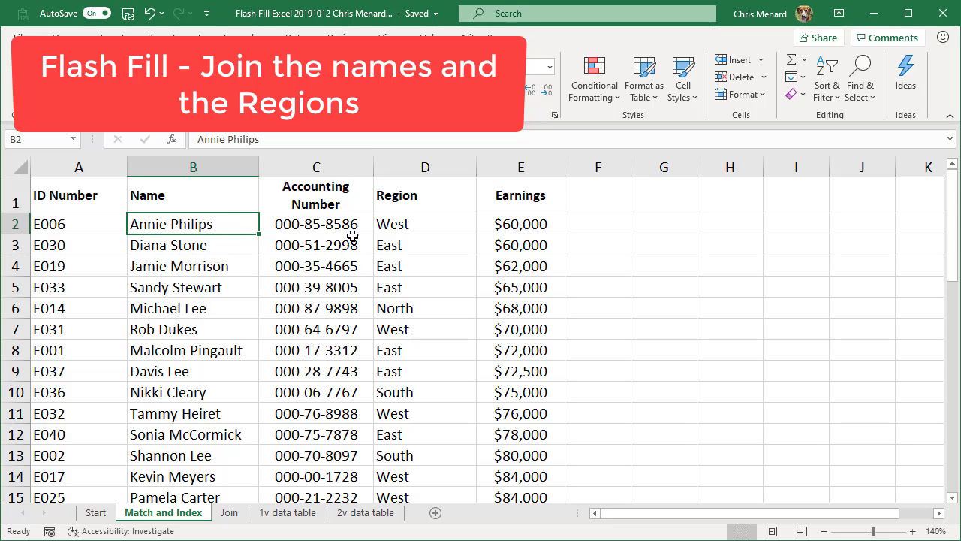
{"action": "left_click", "coordinate": [396, 219]}
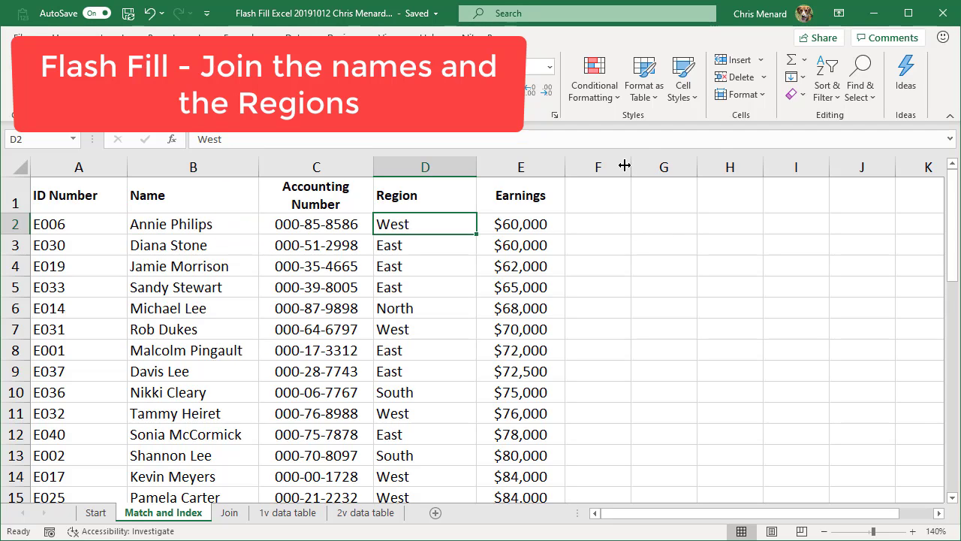
{"action": "left_click_drag", "start_coordinate": [631, 165], "coordinate": [709, 162]}
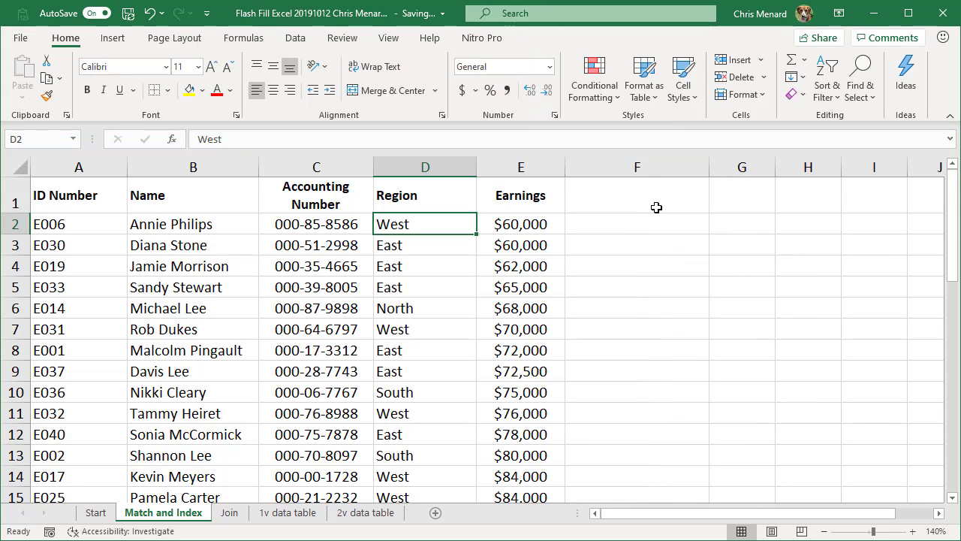
{"action": "left_click", "coordinate": [648, 229]}
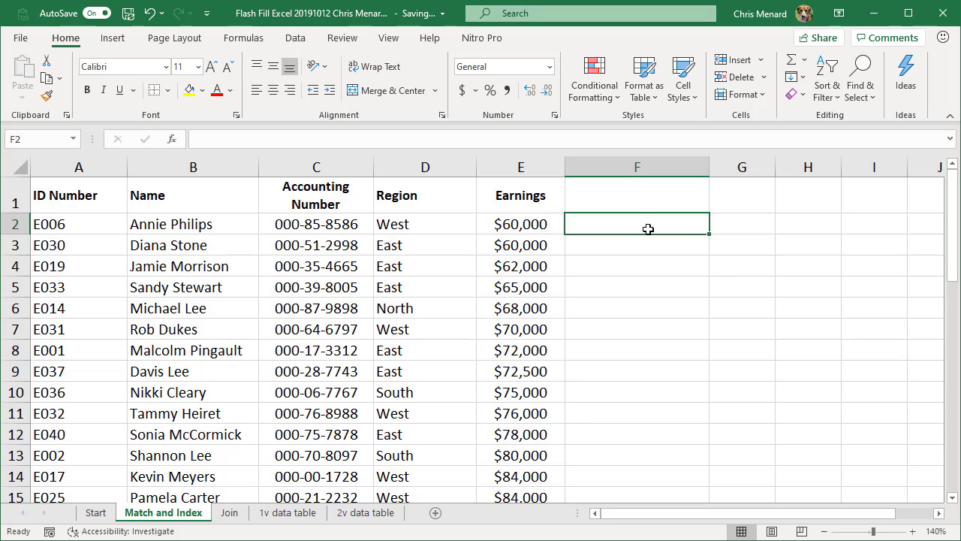
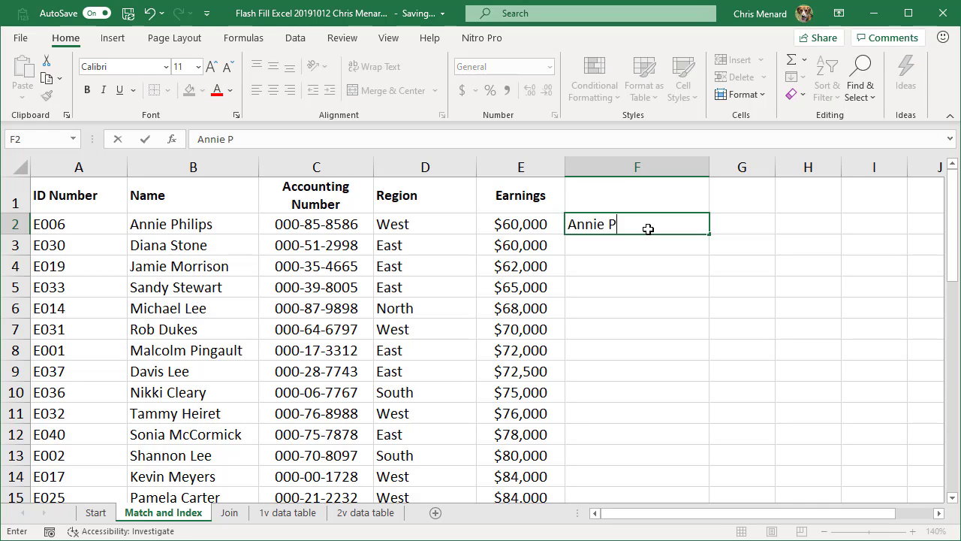
{"action": "key", "text": "Return"}
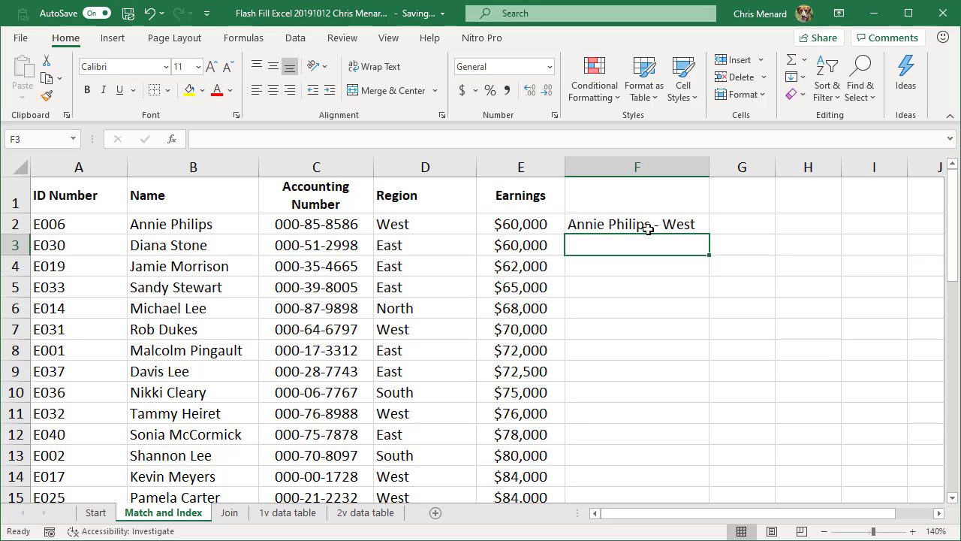
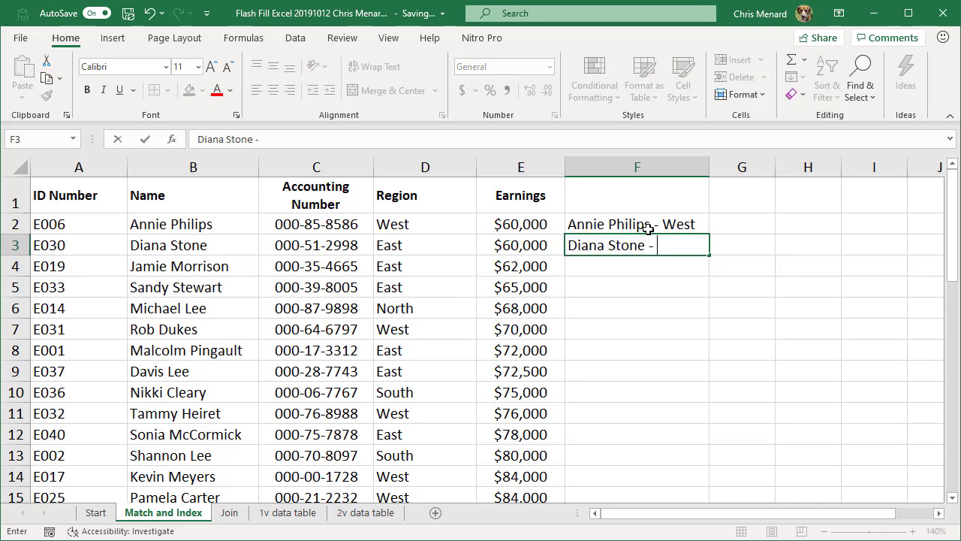
{"action": "type", "text": "East"}
{"action": "key", "text": "Return"}
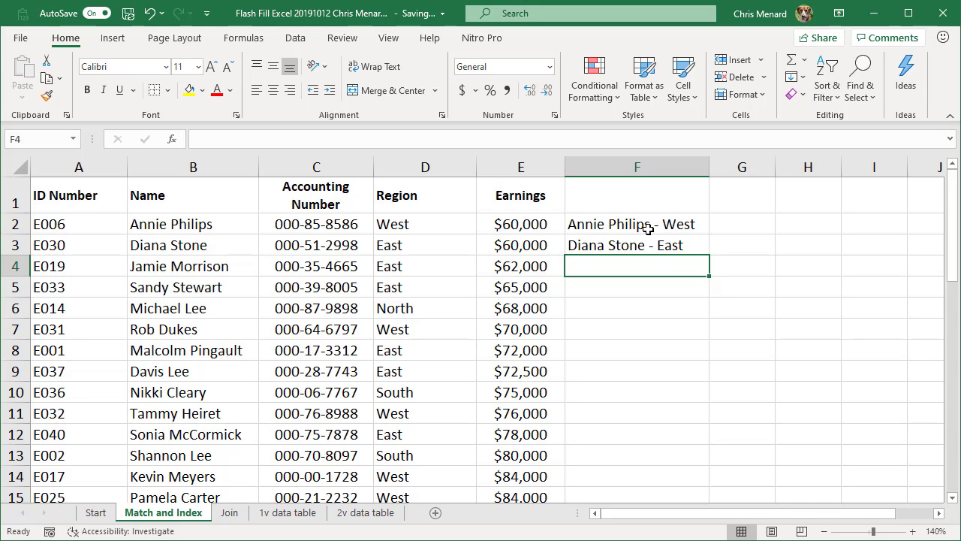
{"action": "left_click", "coordinate": [296, 38]}
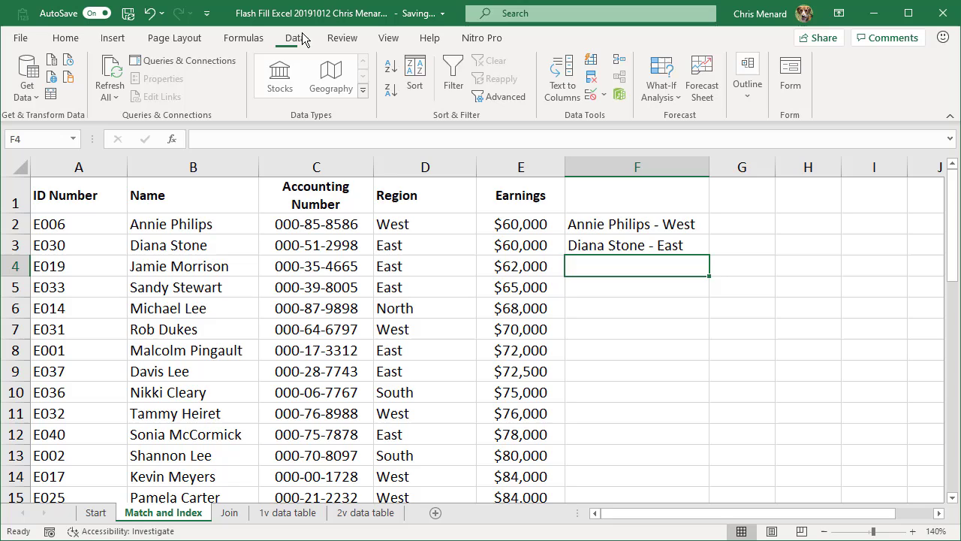
{"action": "left_click", "coordinate": [593, 60]}
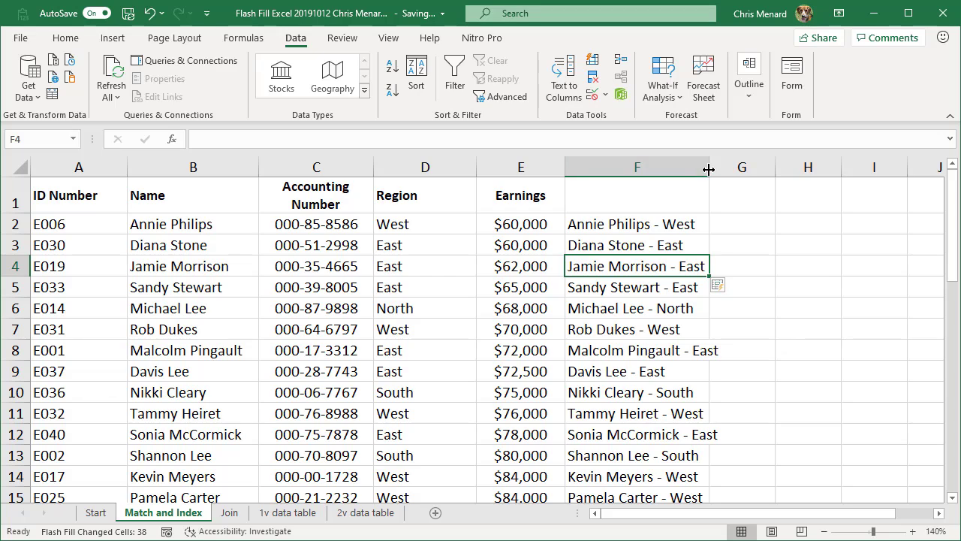
{"action": "left_click_drag", "start_coordinate": [709, 167], "coordinate": [762, 171]}
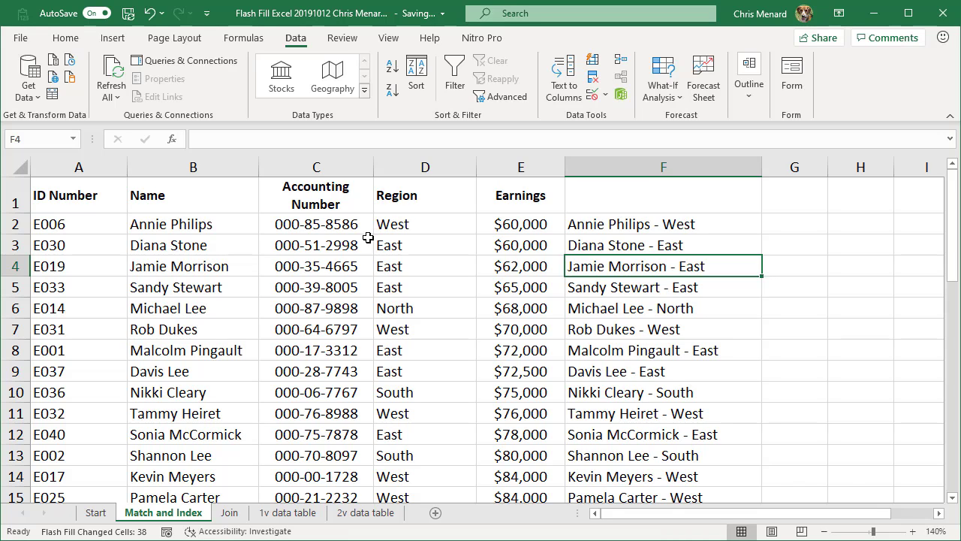
{"action": "left_click", "coordinate": [100, 514]}
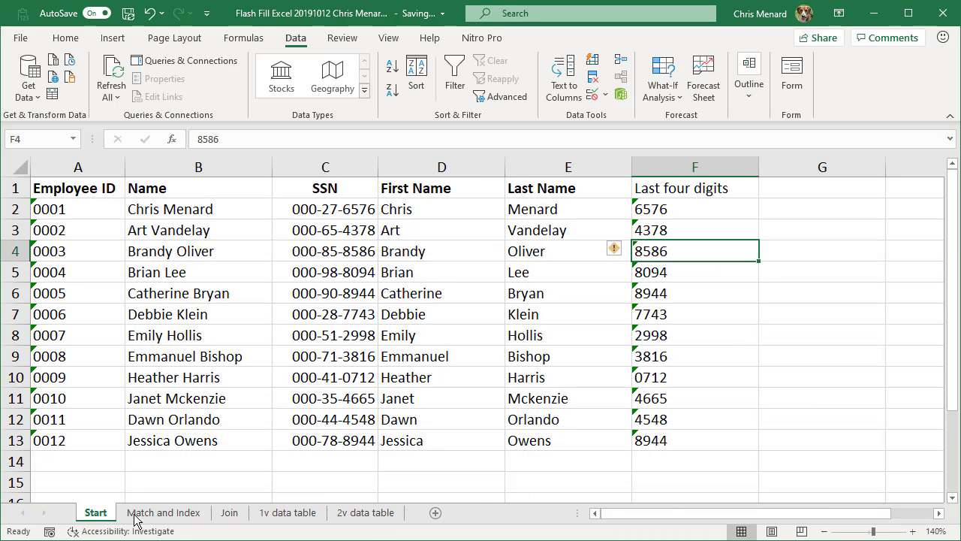
On the Join sheet, add a bold 'Join Names' heading in E1.
{"action": "left_click", "coordinate": [229, 514]}
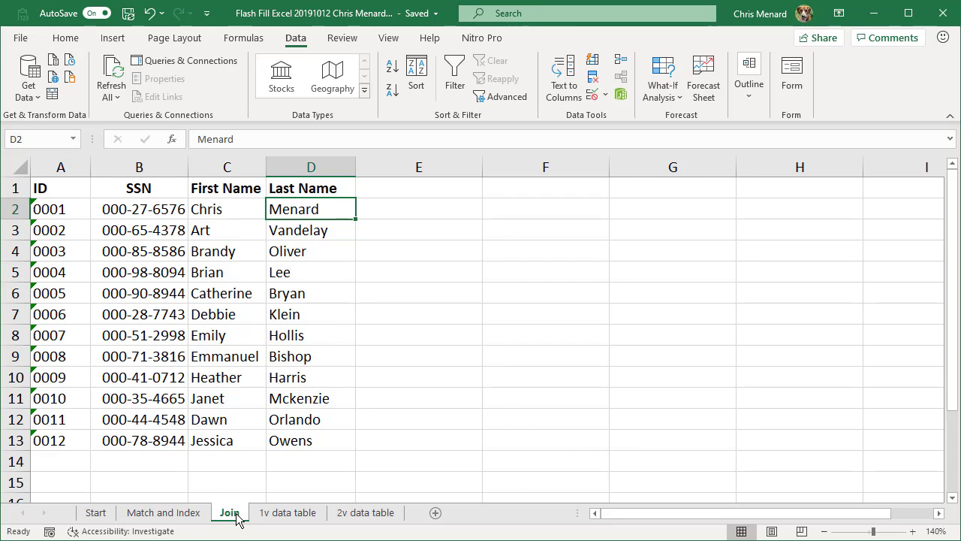
{"action": "key", "text": "Up"}
{"action": "key", "text": "Right"}
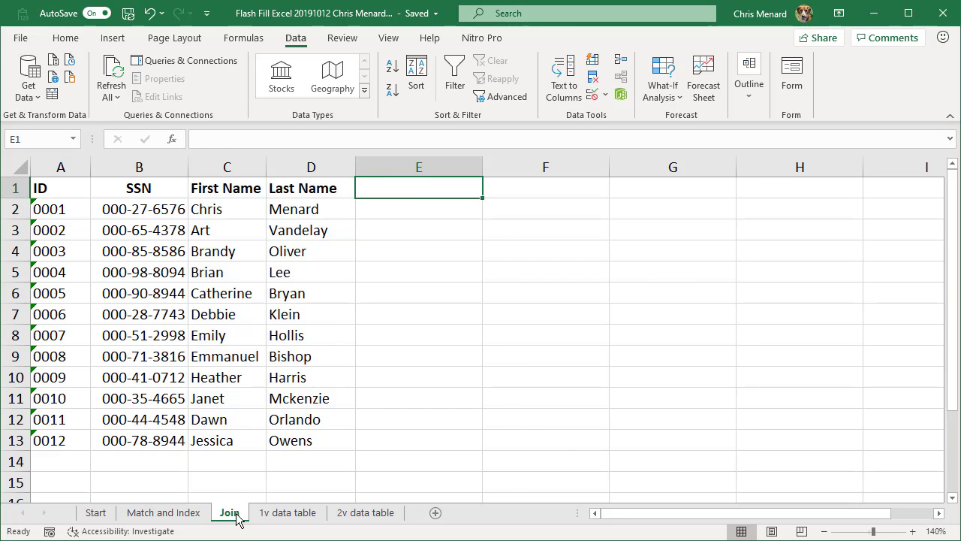
{"action": "type", "text": "Join Nam"}
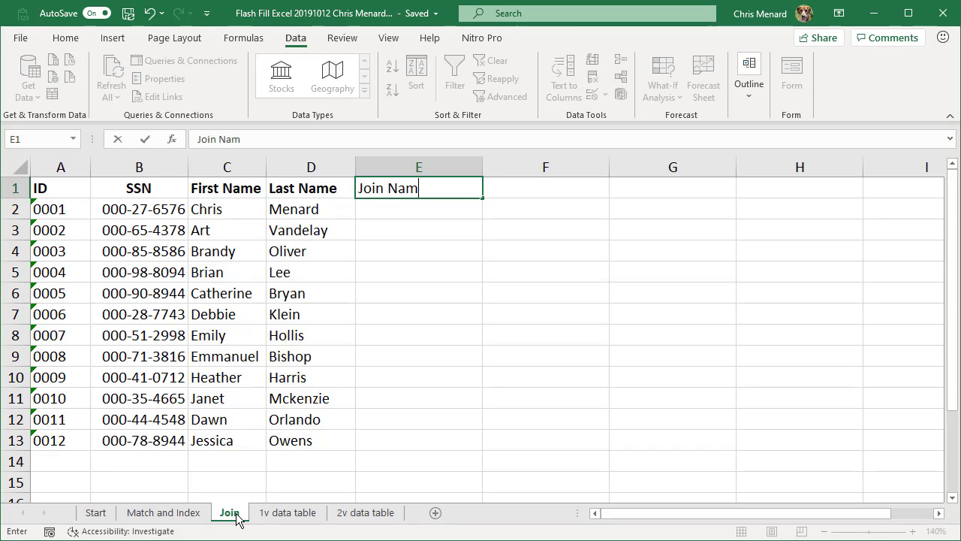
{"action": "type", "text": "es"}
{"action": "key", "text": "Return"}
{"action": "key", "text": "Up"}
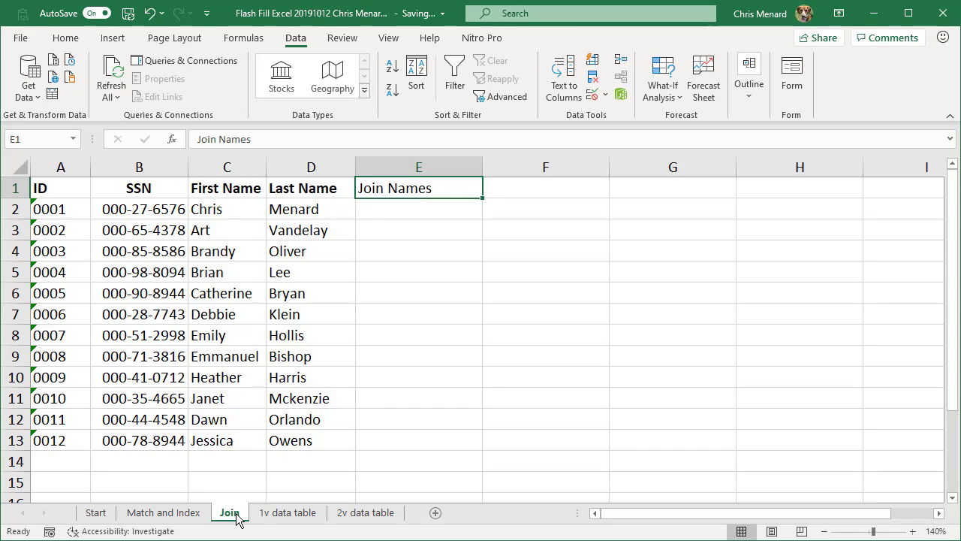
{"action": "key", "text": "ctrl+b"}
{"action": "key", "text": "Down"}
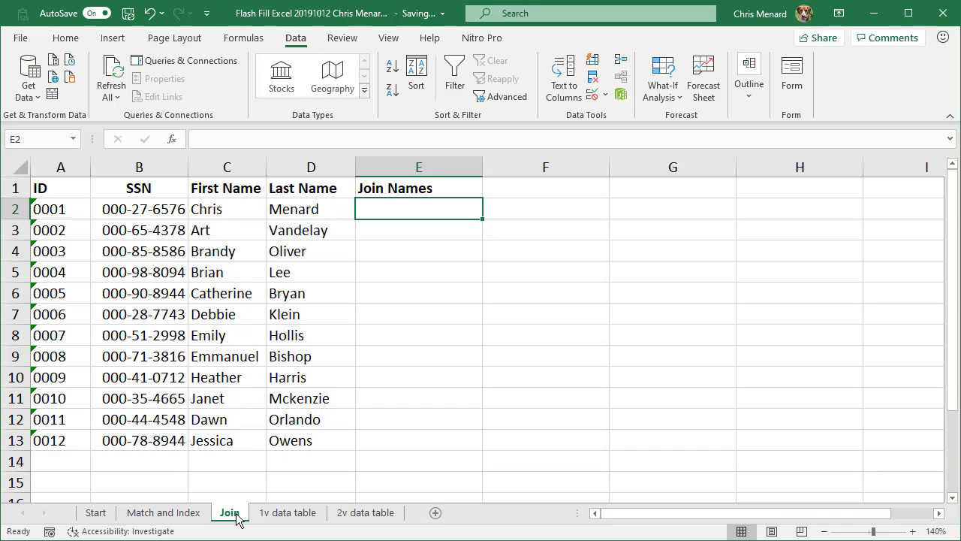
{"action": "key", "text": "Return"}
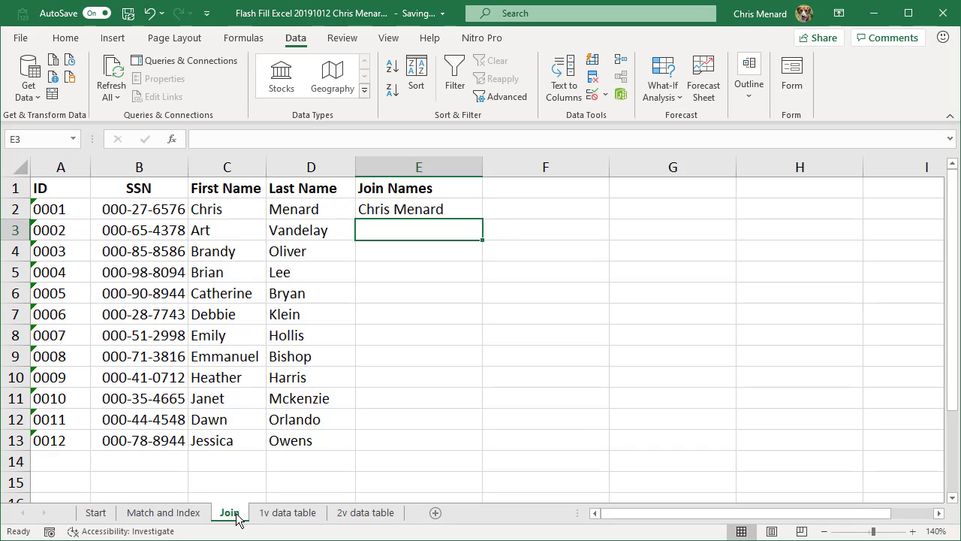
{"action": "type", "text": "Art Va"}
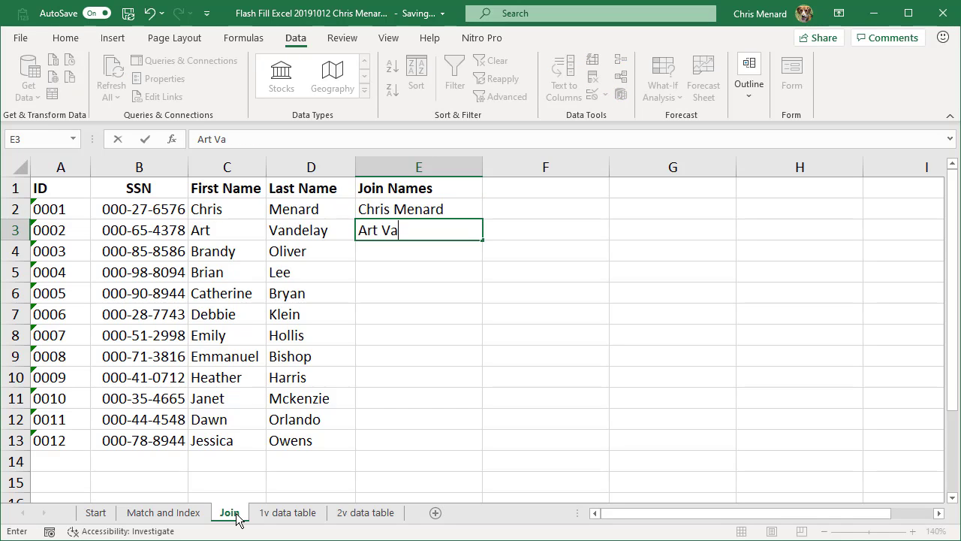
{"action": "type", "text": "ndelay"}
{"action": "key", "text": "Return"}
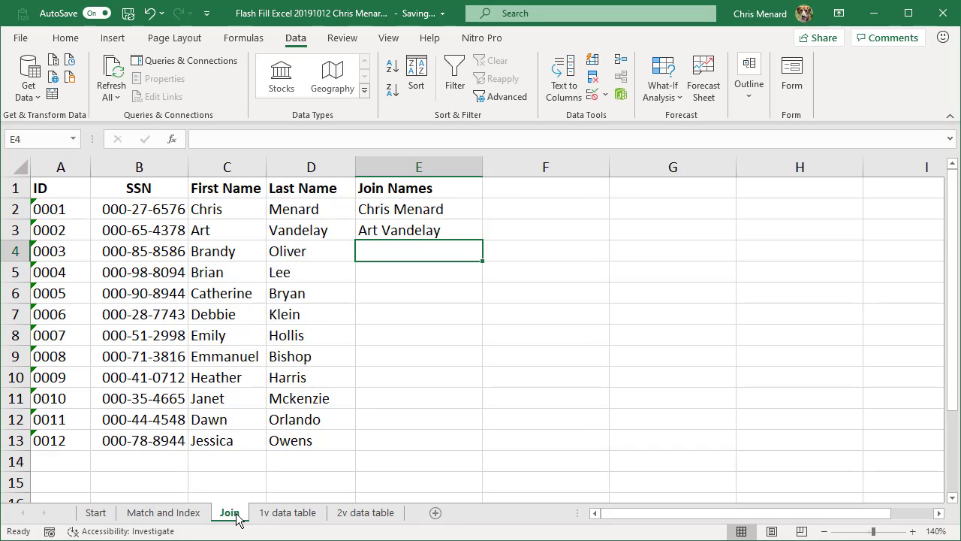
{"action": "key", "text": "ctrl+e"}
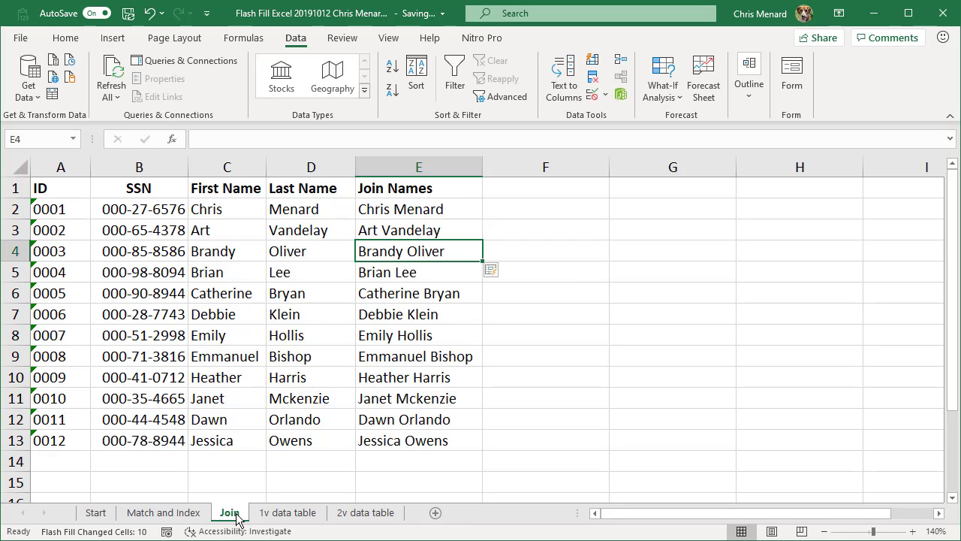